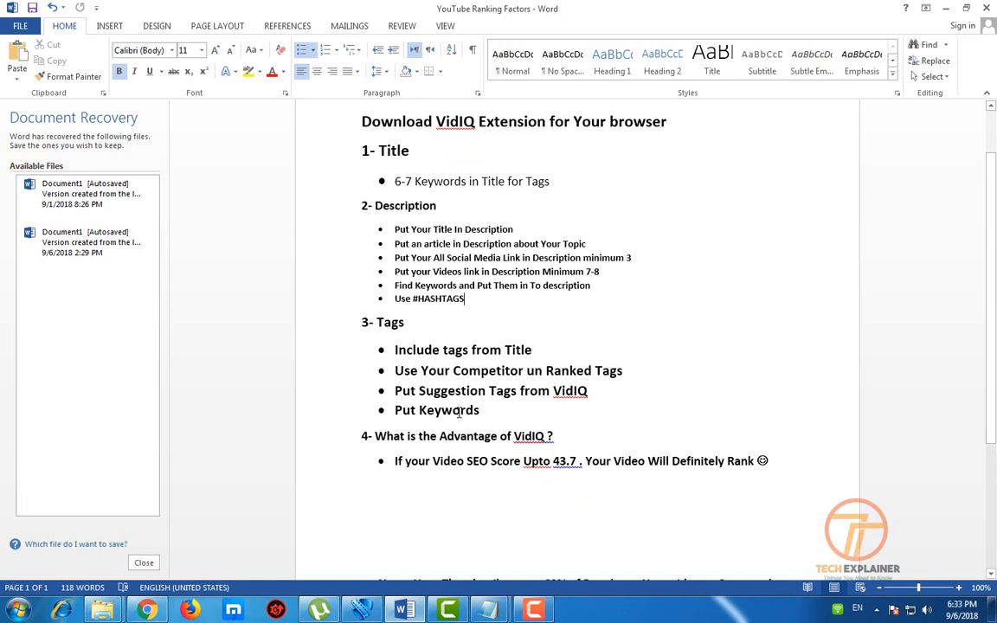
Review the "3- Tags" section of the ranking factors document, highlighting its bullets and the line "Include tags from Title"
left_click_drag(364, 322, 481, 411)
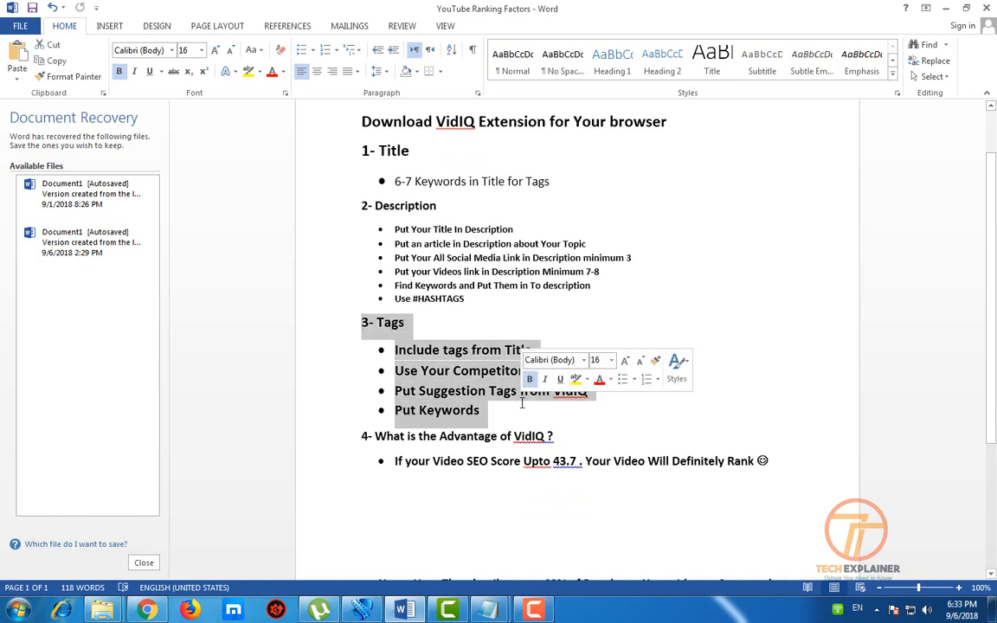
scroll(468, 398, "up", 1)
scroll(466, 468, "up", 1)
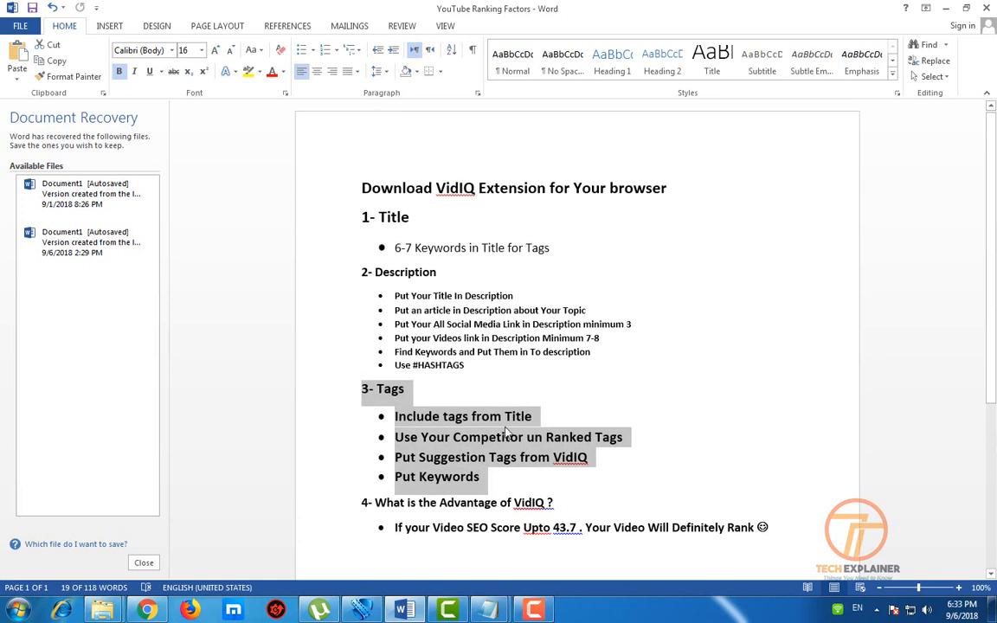
left_click(509, 486)
triple_click(510, 421)
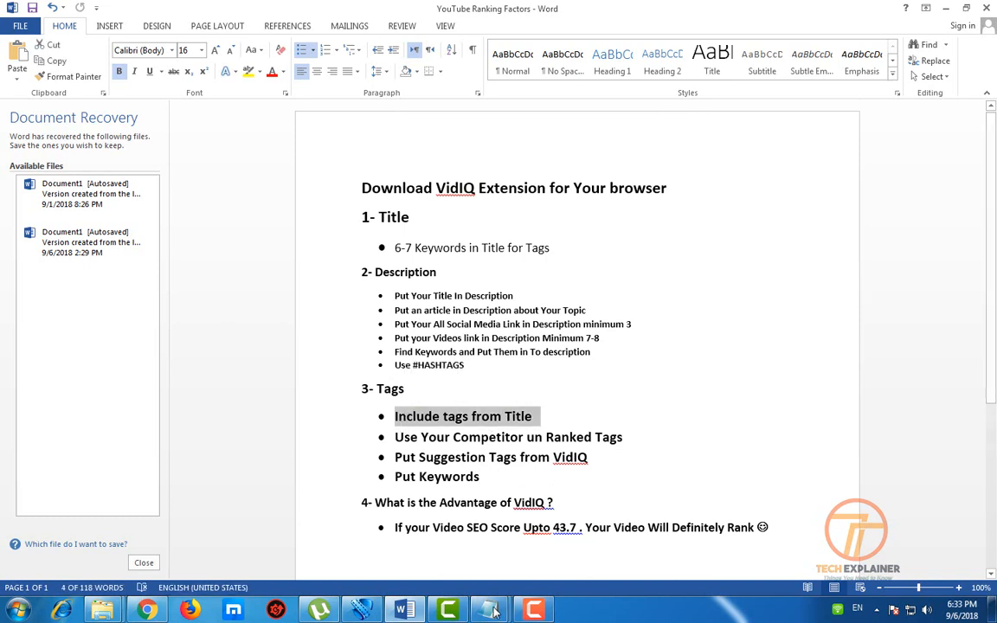
Switch to the Notepad keyword list and copy the first keyword, "Relaxation"
mouse_move(495, 612)
left_click(404, 544)
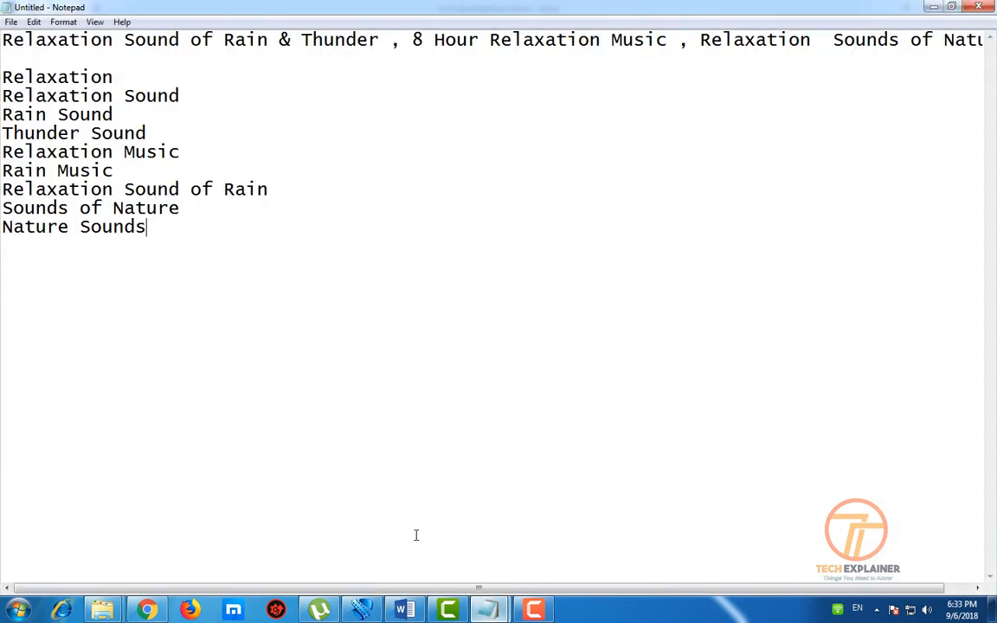
left_click_drag(133, 83, 2, 58)
left_click(110, 79)
left_click_drag(110, 80, 5, 80)
key("ctrl+c")
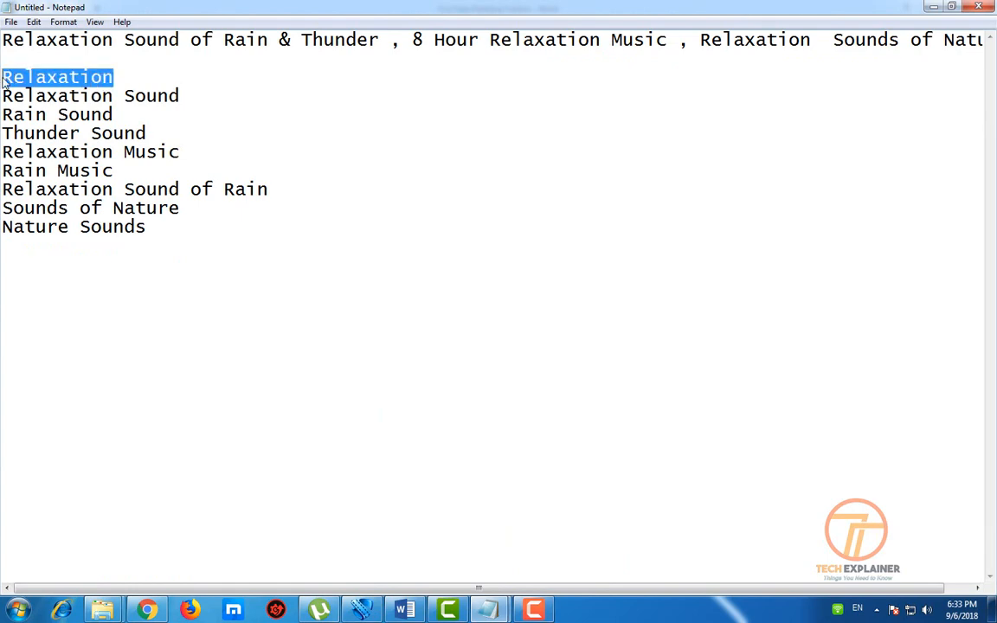
Switch to the YouTube video editing page in Chrome and add the copied "Relaxation" keyword to the video's tags
left_click(148, 607)
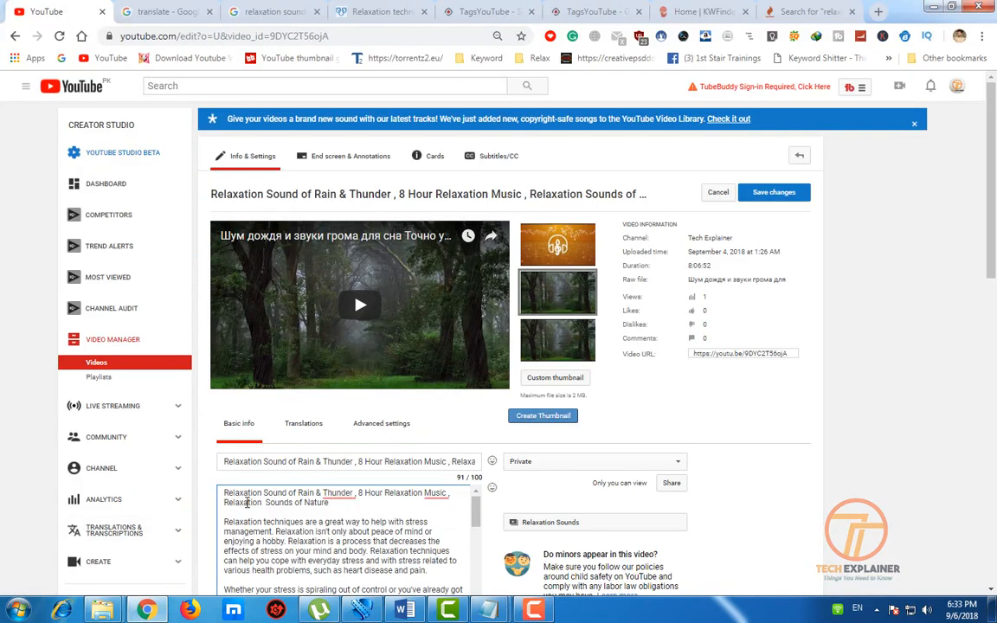
scroll(334, 549, "down", 4)
scroll(334, 549, "down", 10)
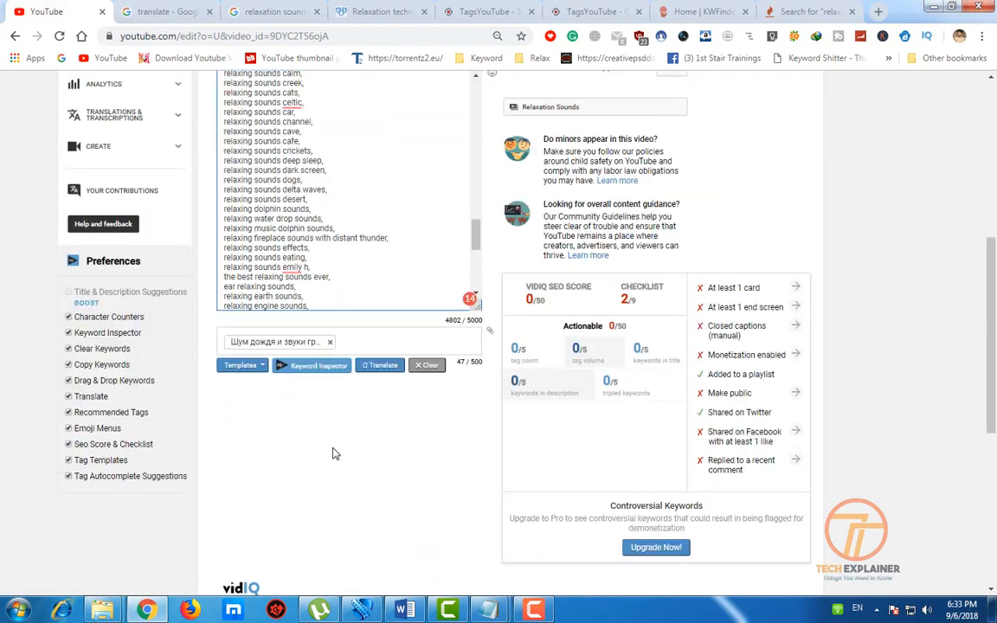
left_click(368, 350)
key("ctrl+v")
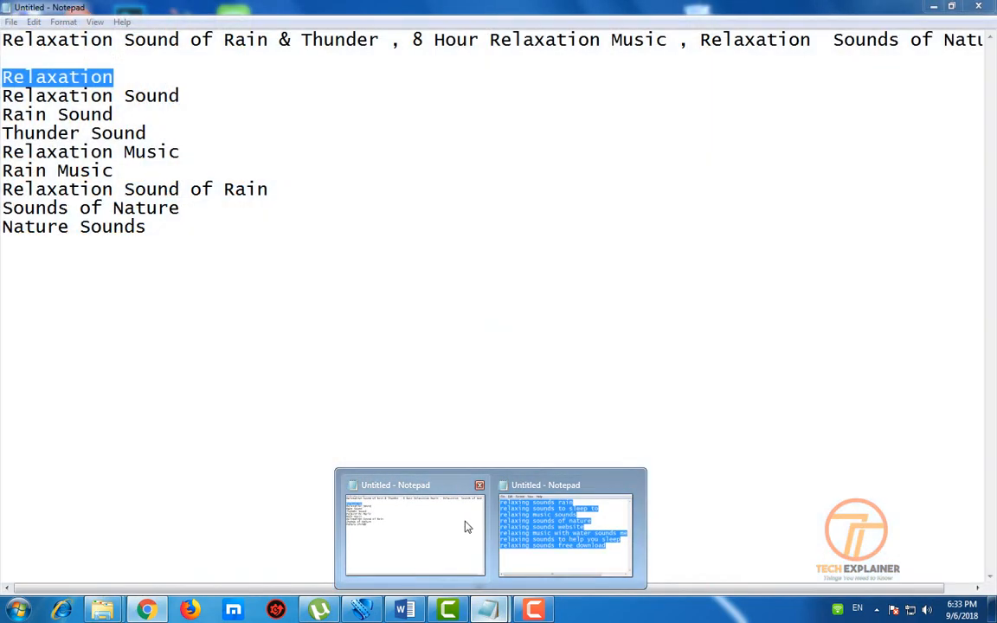
Place the Notepad keyword list as a smaller window over the video page and copy "Relaxation Sound" into the video's tags
left_click(467, 527)
left_click_drag(184, 6, 664, 232)
left_click_drag(664, 320, 411, 319)
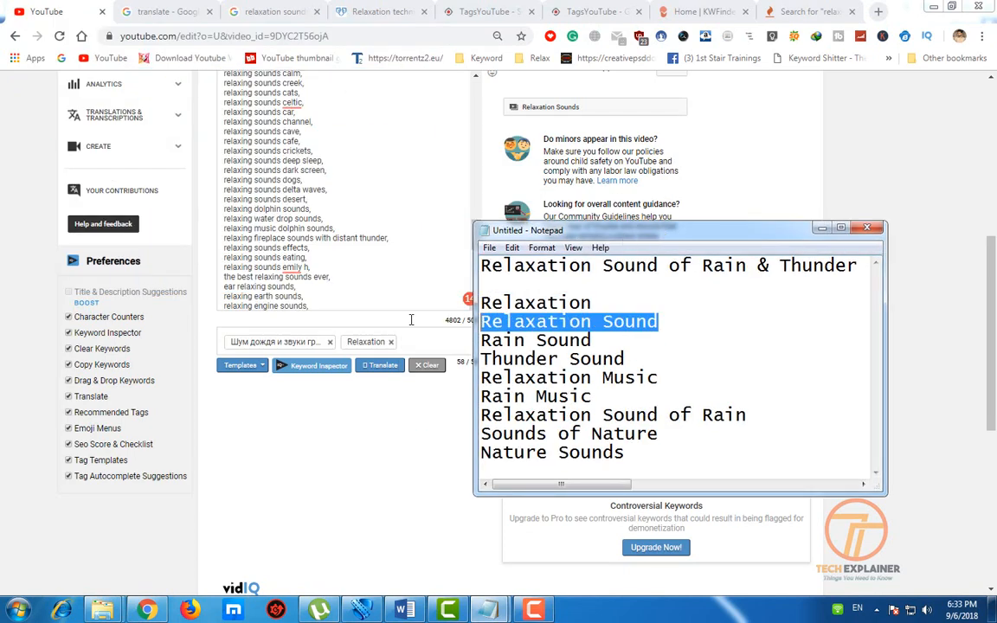
key("ctrl+c")
left_click(404, 321)
key("ctrl+v")
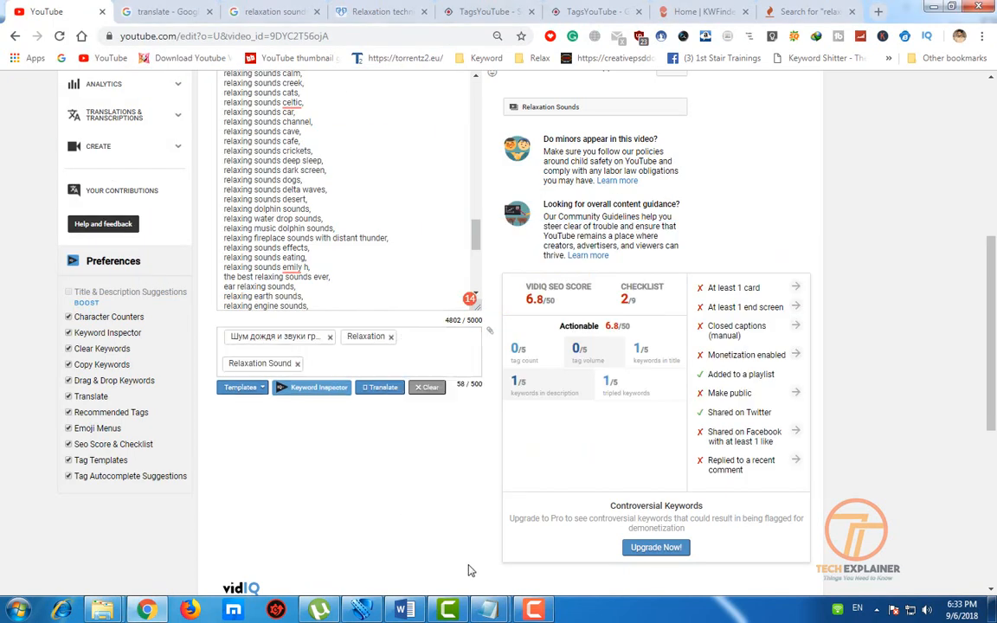
Copy "Rain Sound" from the Notepad list into the video's tags
mouse_move(489, 610)
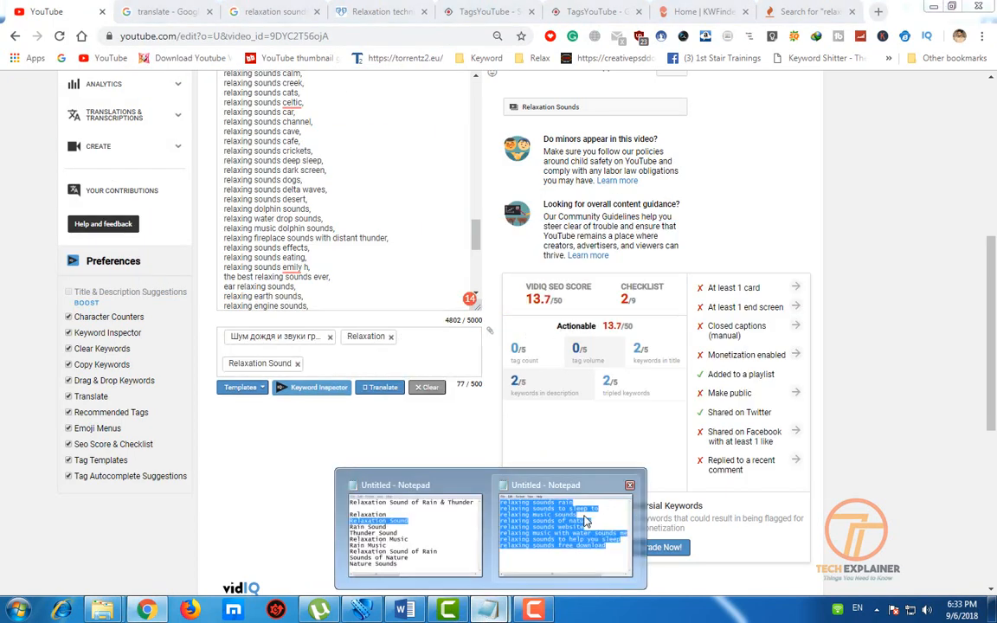
left_click(423, 529)
left_click_drag(593, 340, 444, 345)
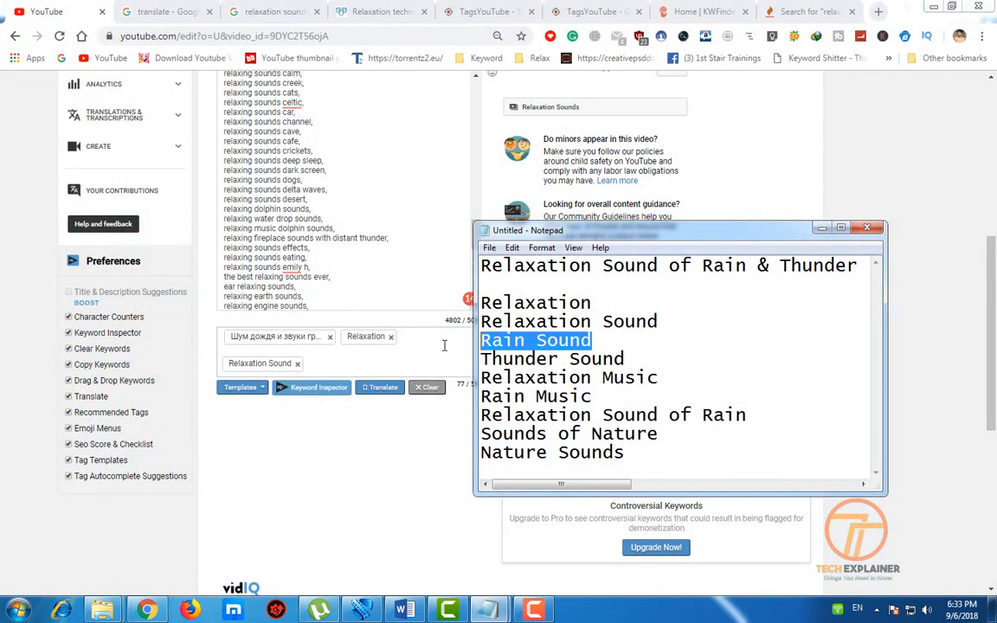
key("ctrl+c")
left_click(444, 345)
key("ctrl+v")
Copy "Thunder Sound" from the Notepad list into the video's tags
left_click(449, 610)
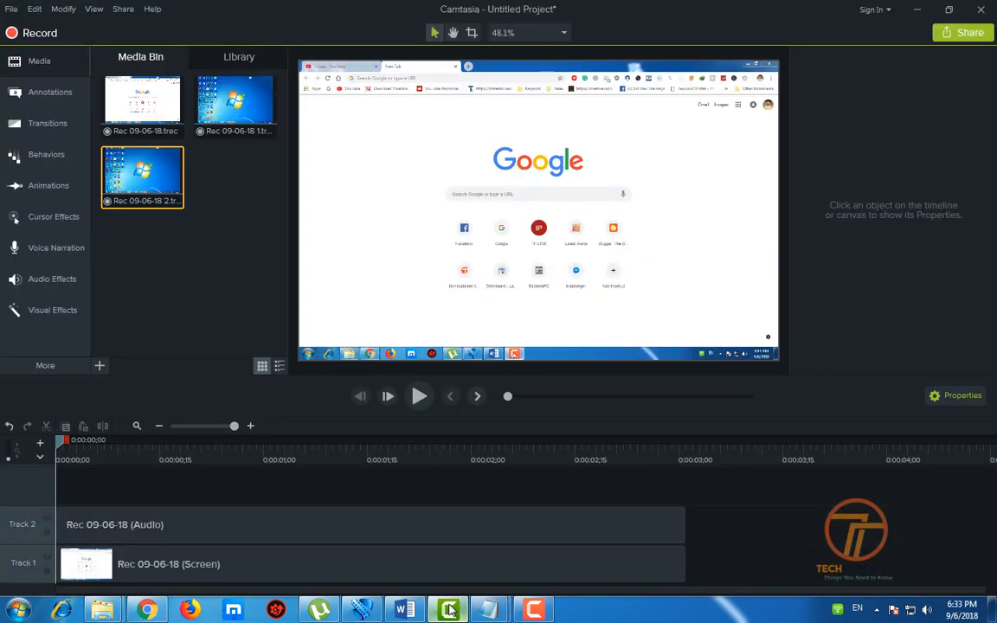
left_click(449, 611)
mouse_move(488, 610)
left_click(423, 529)
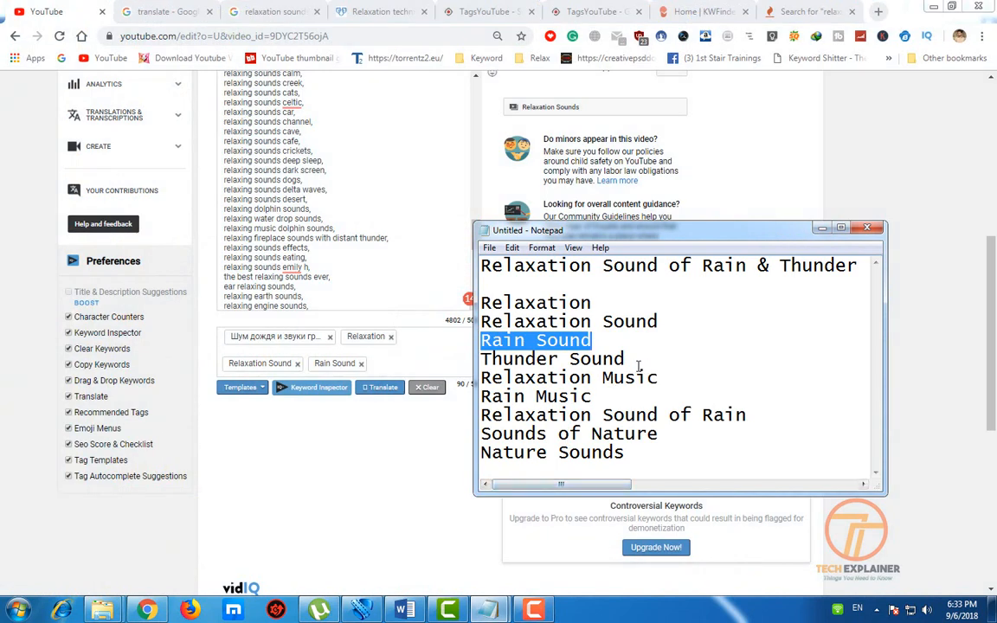
left_click_drag(638, 365, 475, 362)
key("ctrl+c")
left_click(392, 359)
key("ctrl+v")
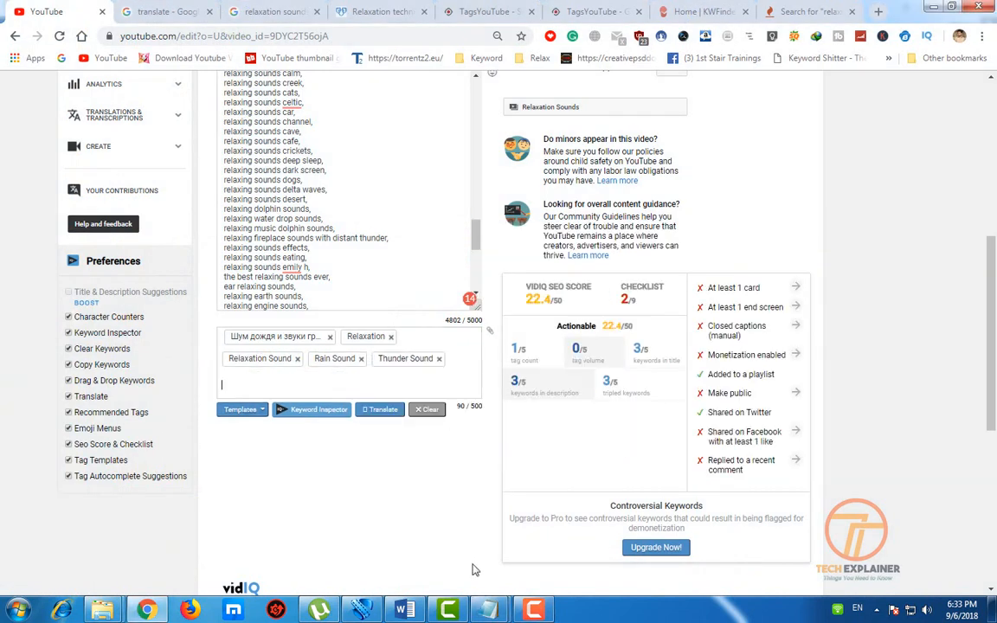
Copy "Relaxation Music" from the Notepad list into the video's tags
left_click(489, 610)
left_click(425, 543)
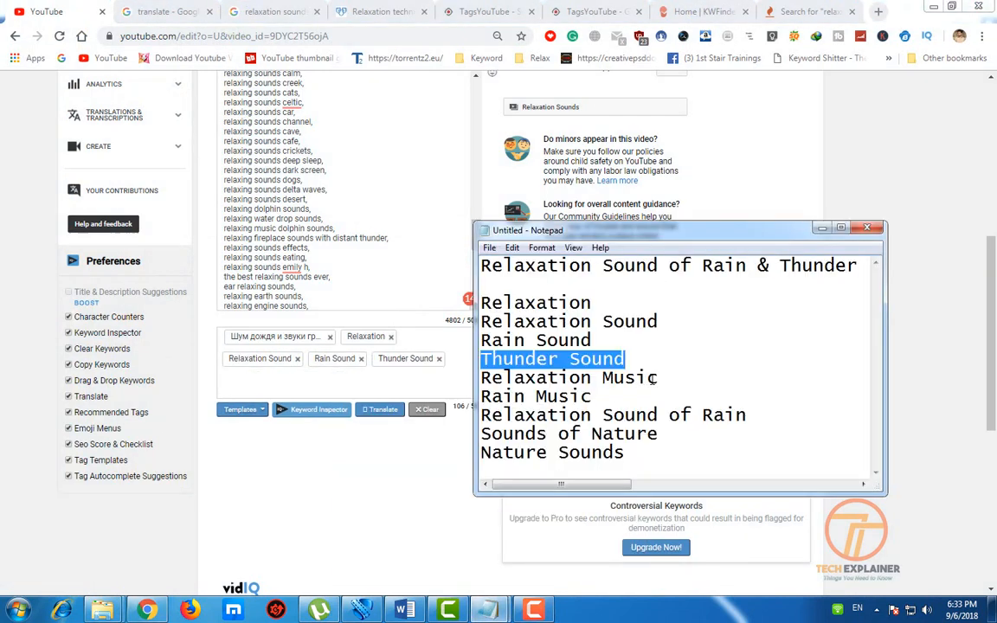
left_click_drag(656, 378, 478, 378)
key("ctrl+c")
left_click(409, 378)
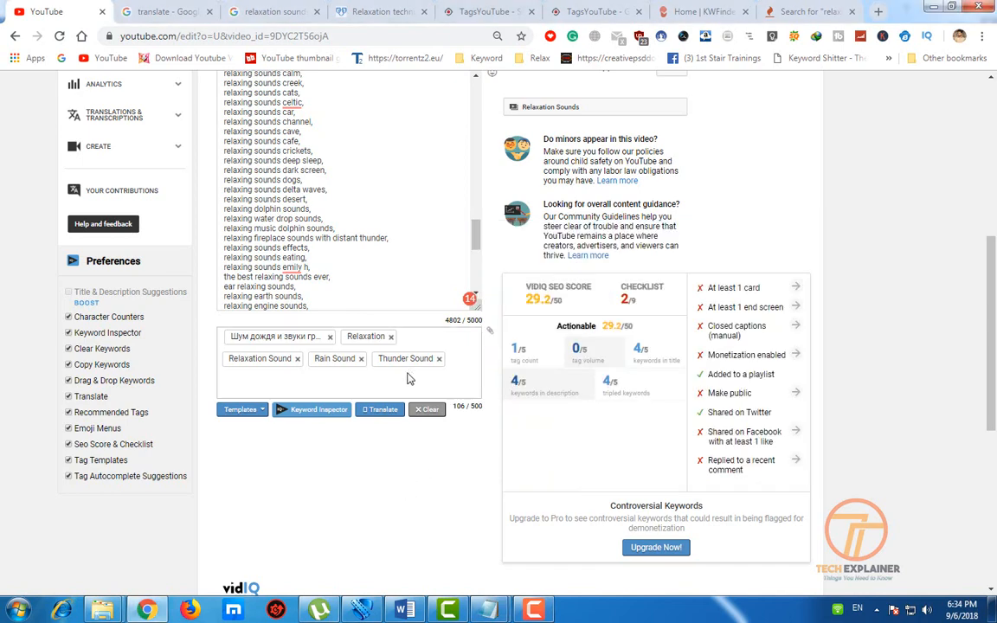
key("ctrl+v")
Copy "Rain Music" from the Notepad list into the video's tags
left_click(489, 610)
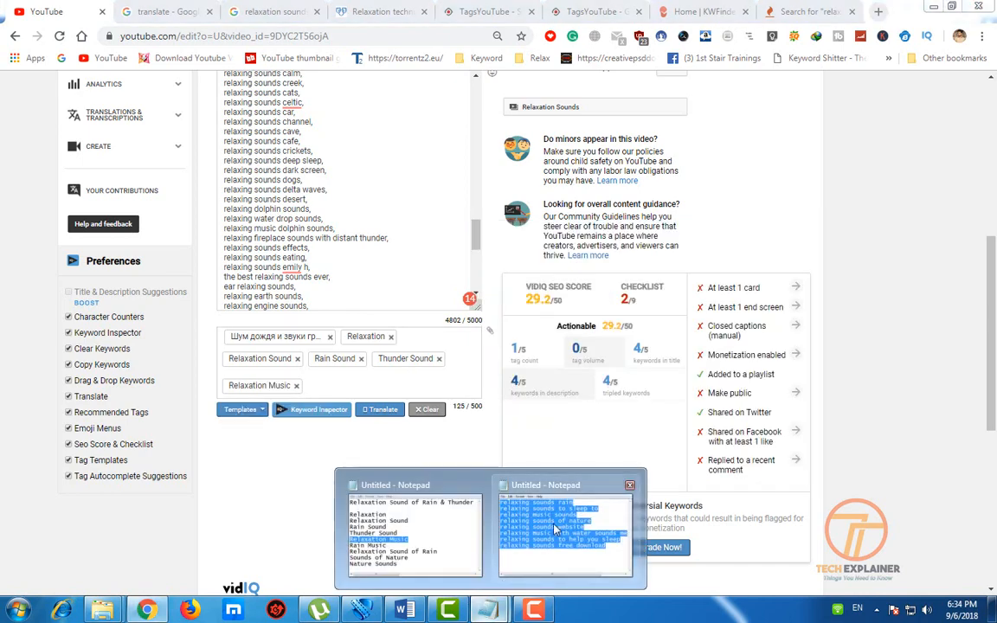
left_click(448, 529)
left_click_drag(592, 396, 479, 396)
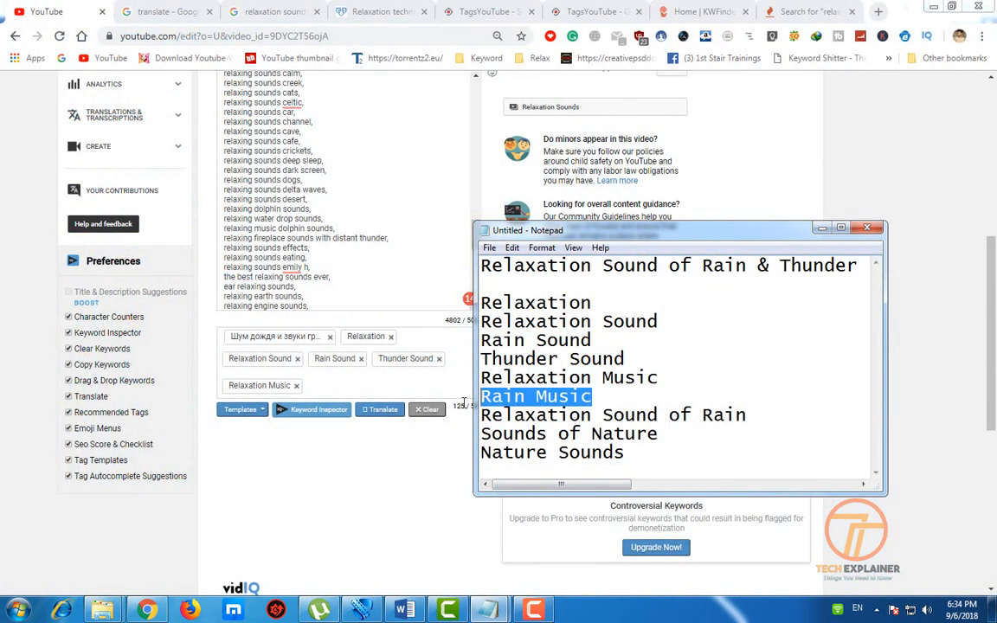
key("ctrl+c")
left_click(390, 383)
key("ctrl+v")
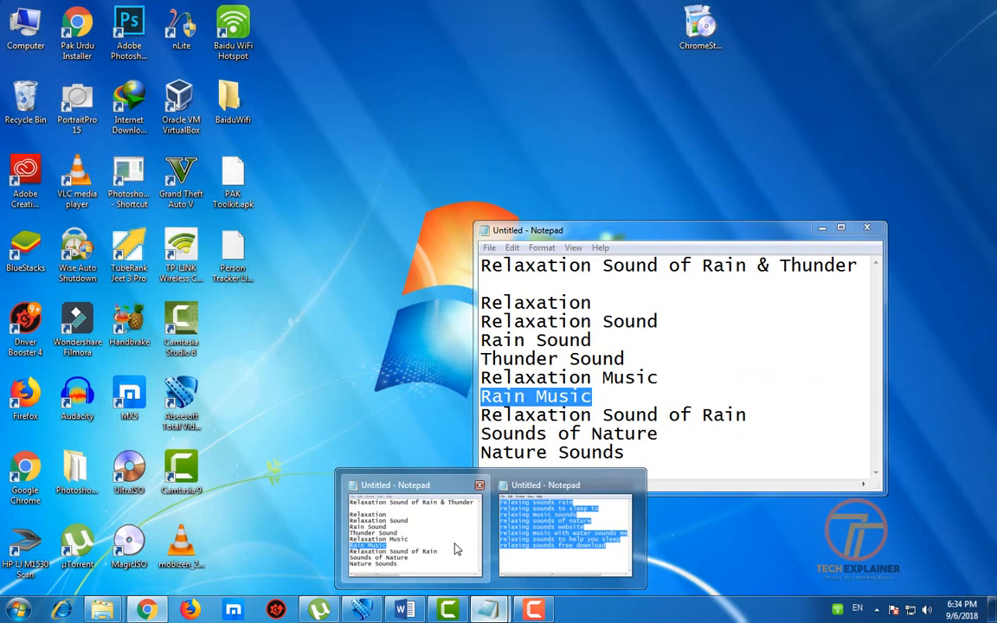
Copy "Relaxation Sound of Rain" from the Notepad list into the video's tags
left_click(457, 550)
left_click_drag(748, 415, 476, 418)
key("ctrl+c")
left_click(386, 384)
key("ctrl+v")
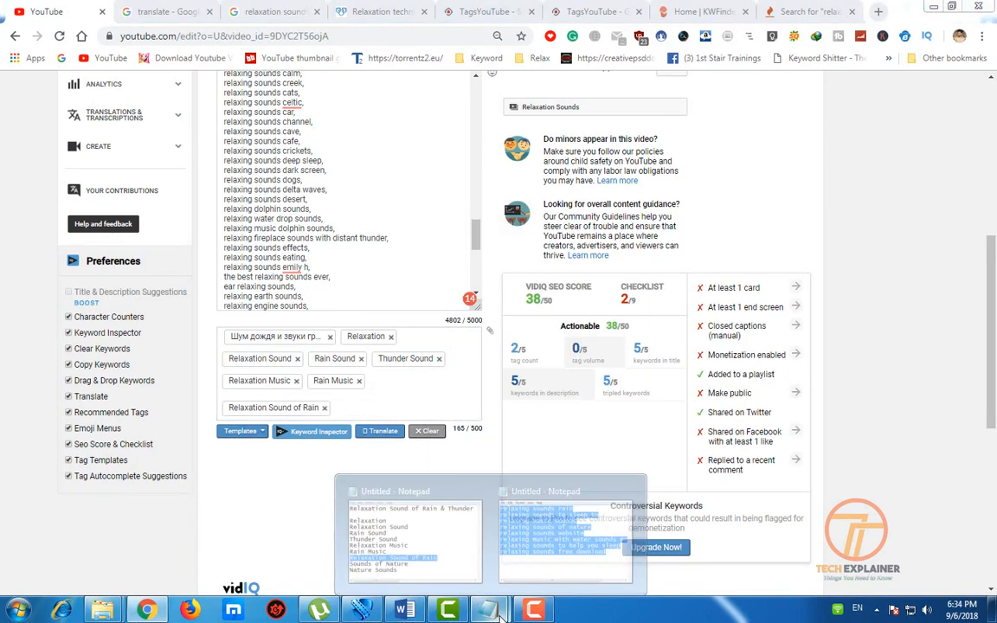
Copy "Sounds of Nature" from the Notepad list into the video's tags
mouse_move(489, 610)
left_click(416, 532)
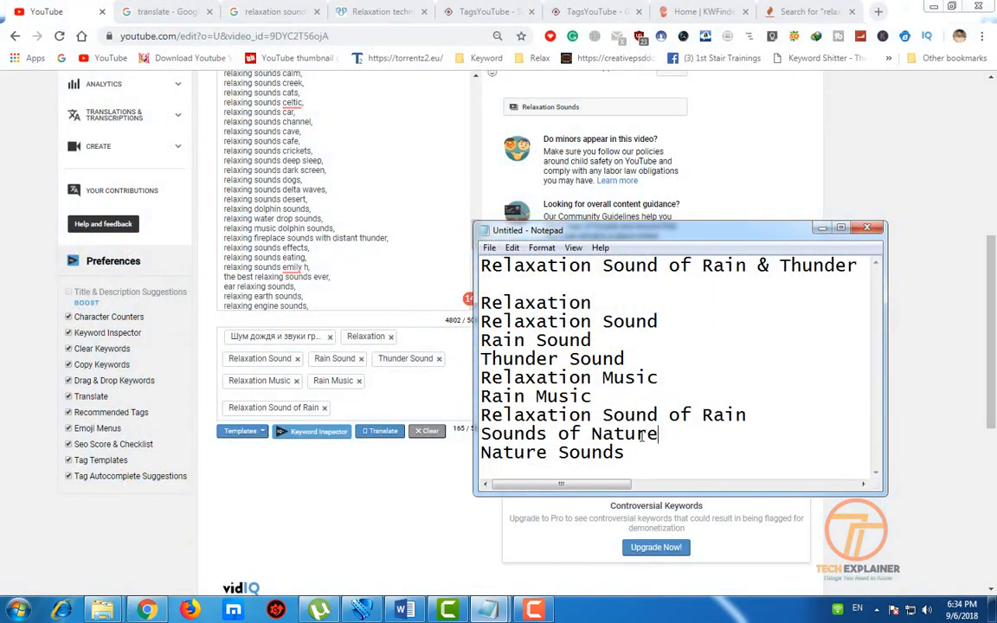
left_click_drag(658, 434, 482, 434)
key("ctrl+c")
left_click(383, 410)
key("ctrl+v")
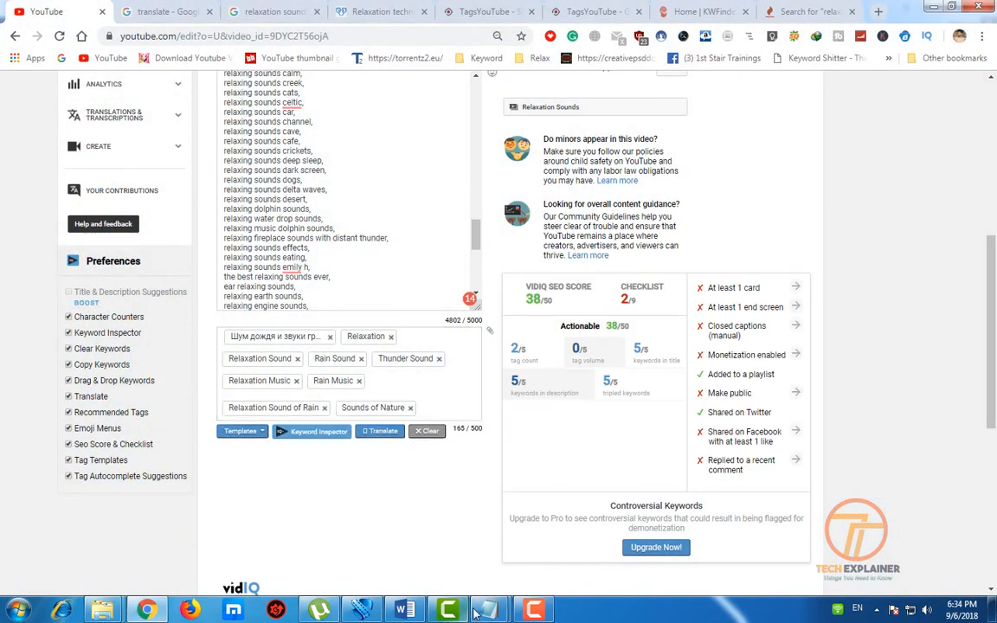
Copy "Nature Sounds" from the Notepad list into the video's tags
mouse_move(489, 610)
left_click(457, 560)
left_click_drag(625, 453, 481, 453)
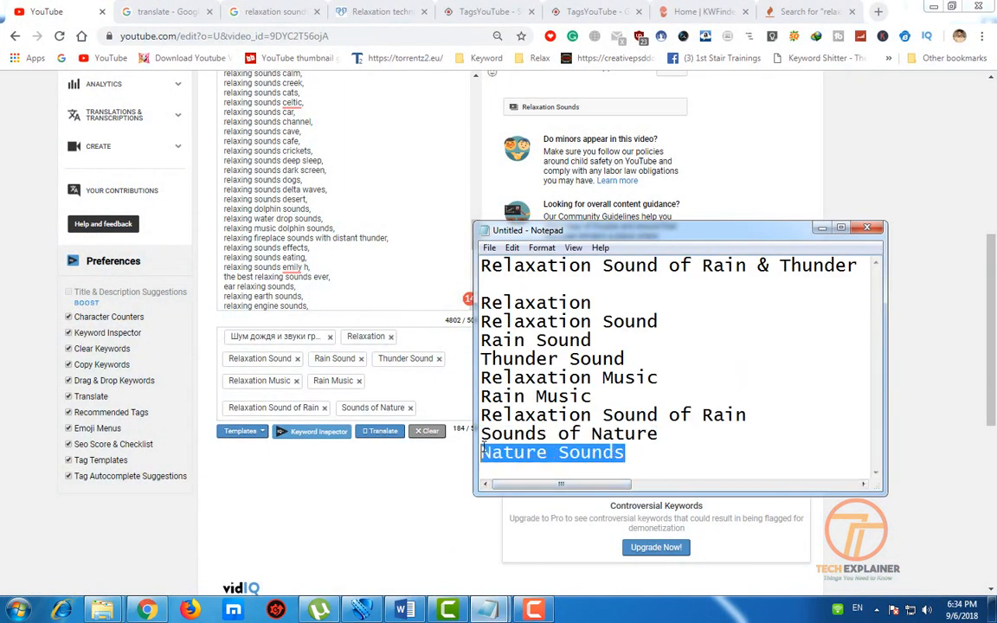
key("ctrl+c")
left_click(393, 407)
key("ctrl+v")
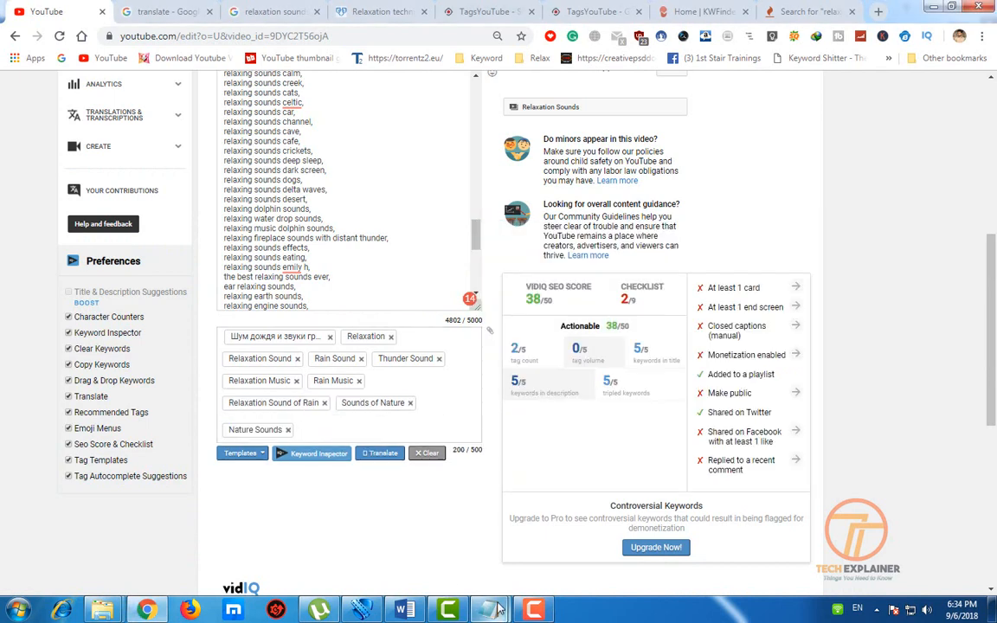
Maximize the Notepad list and copy "Rain & Thunder" from the title line to a new line below the keywords
mouse_move(496, 608)
left_click(459, 515)
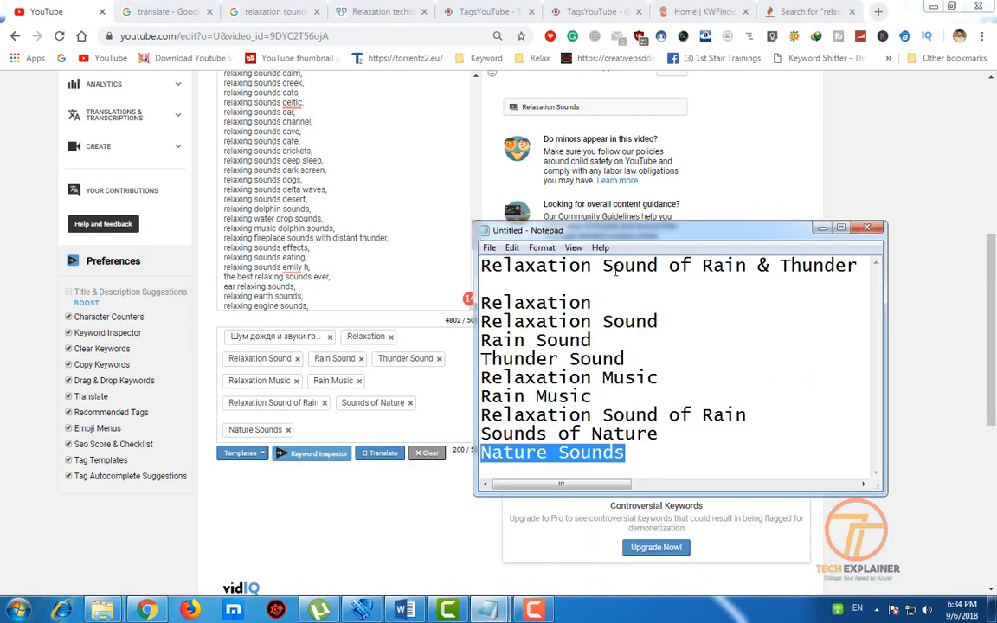
left_click_drag(701, 266, 852, 259)
left_click(840, 227)
left_click(381, 43)
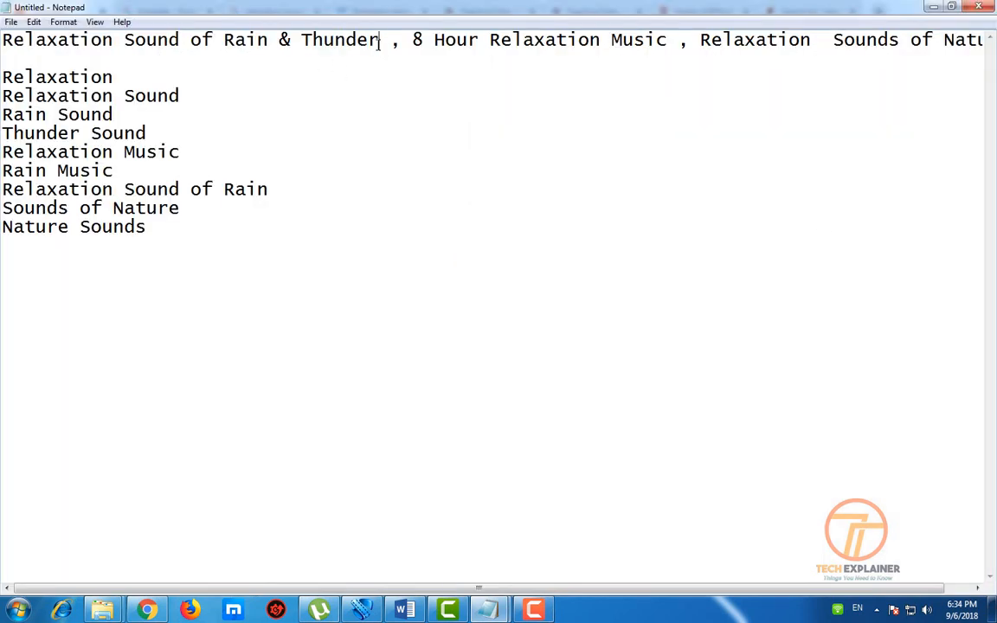
left_click_drag(382, 39, 231, 30)
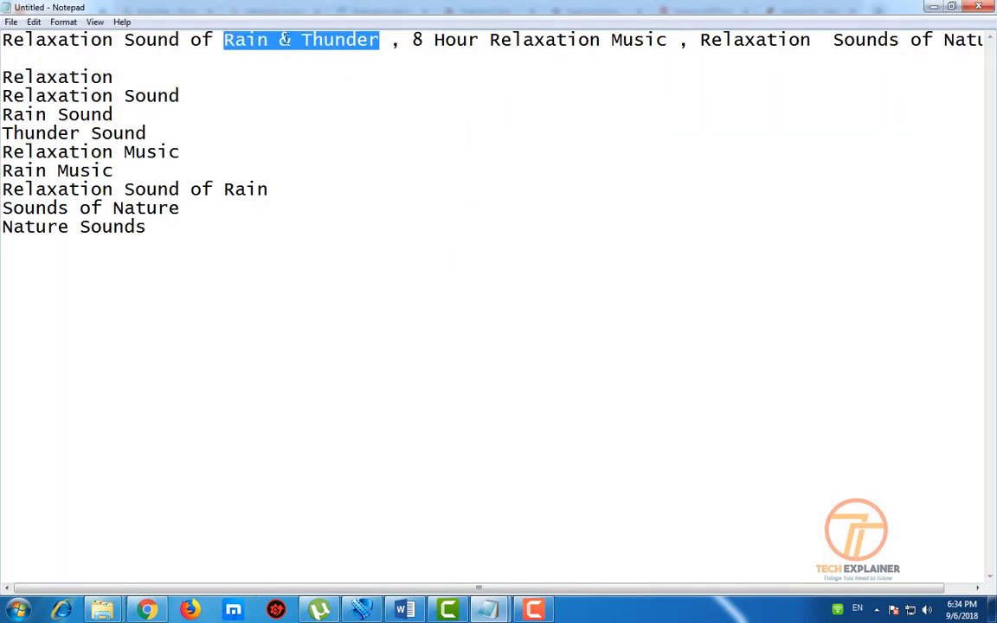
left_click(242, 228)
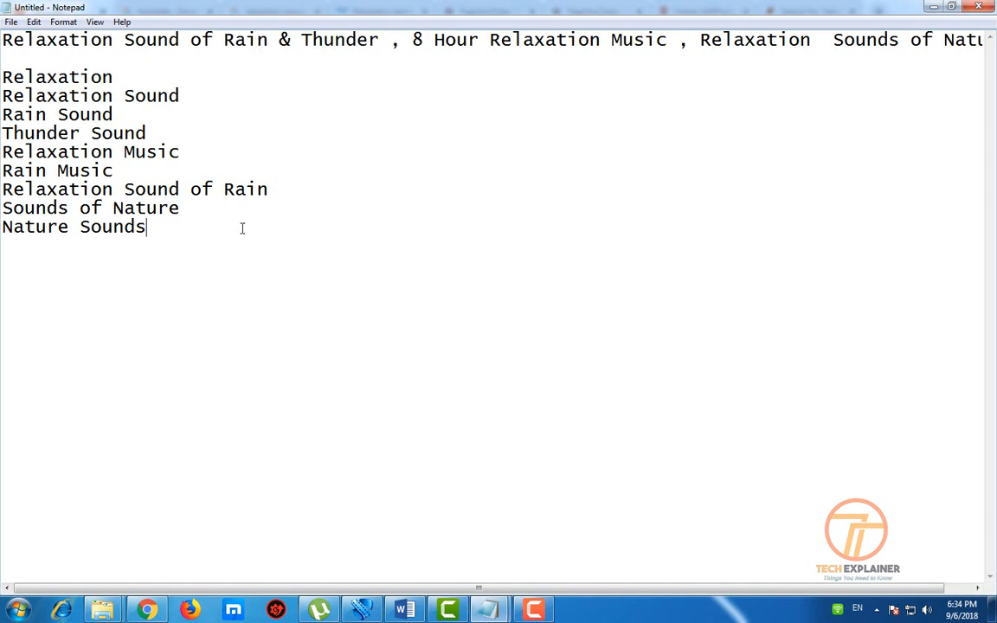
key("ctrl+v")
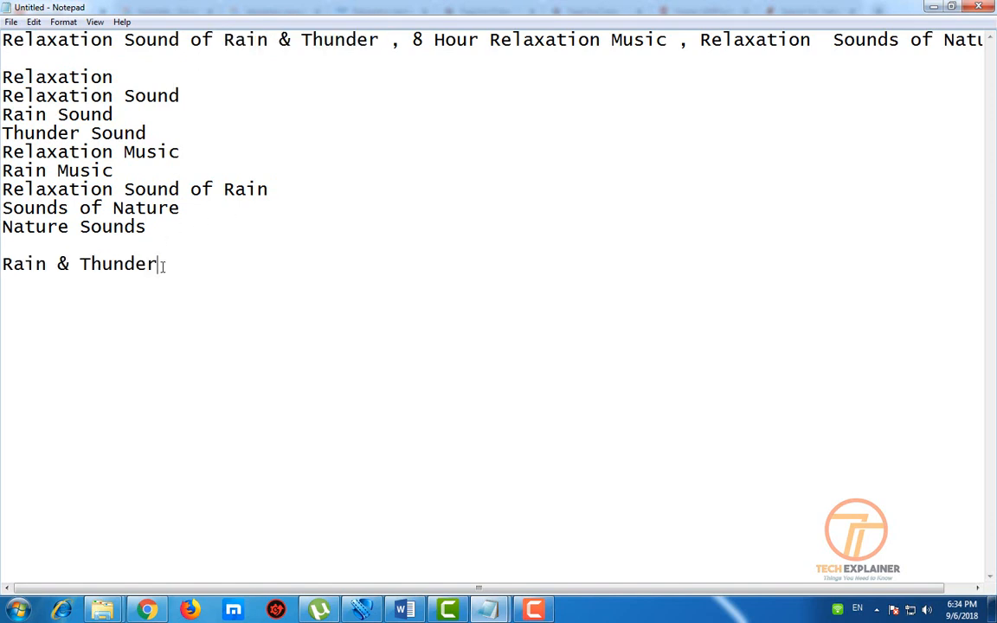
Edit the new keyword line below the list to read "Rain and Thunder sound"
left_click_drag(78, 265, 69, 265)
type("and Thunder")
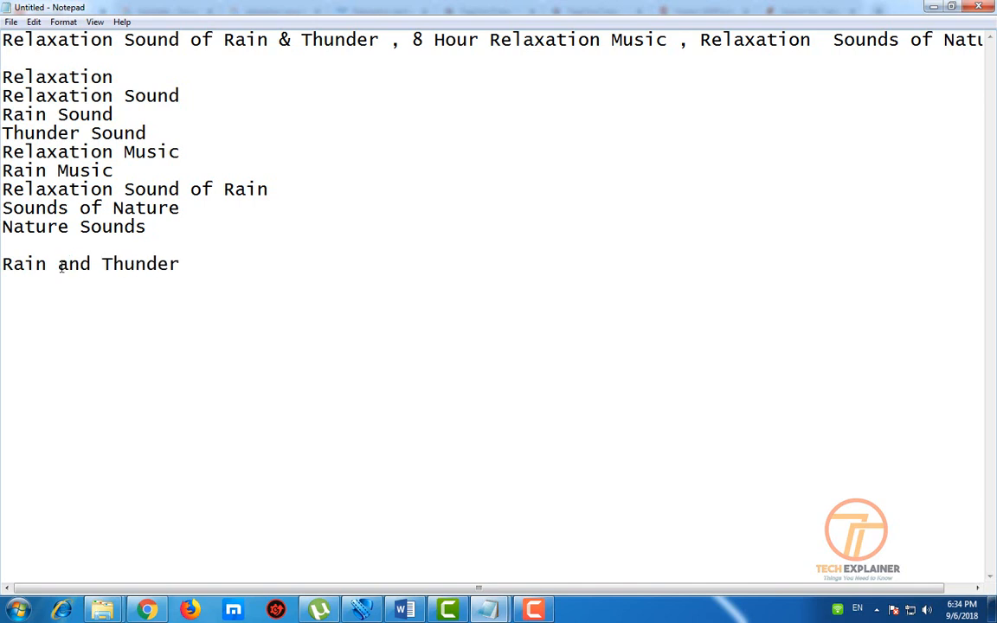
type(" sound")
Copy "Rain and Thunder sound" from Notepad into the video's tags on the YouTube page
left_click_drag(273, 262, 2, 246)
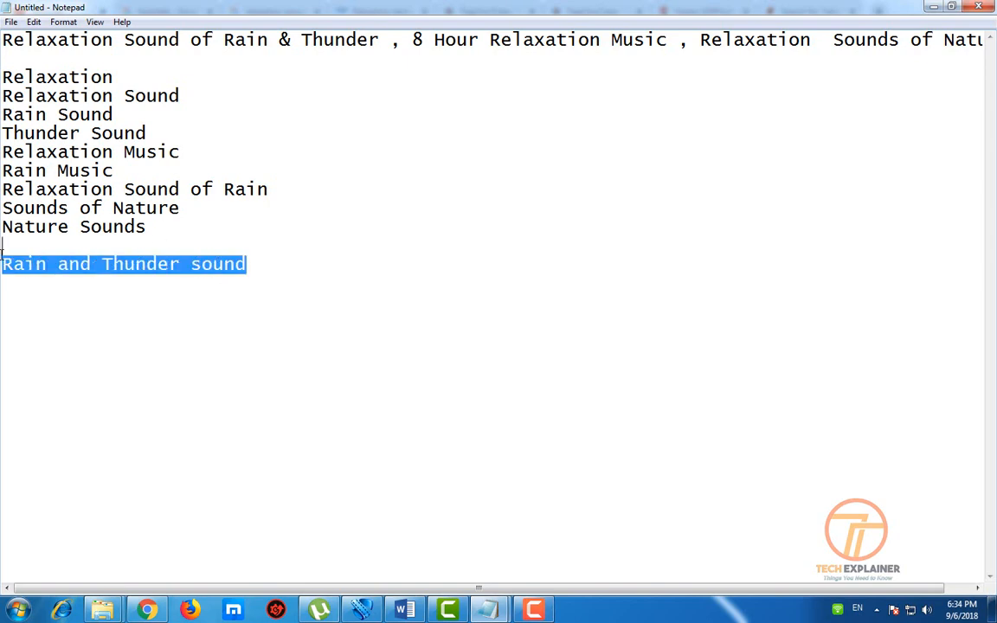
left_click(934, 7)
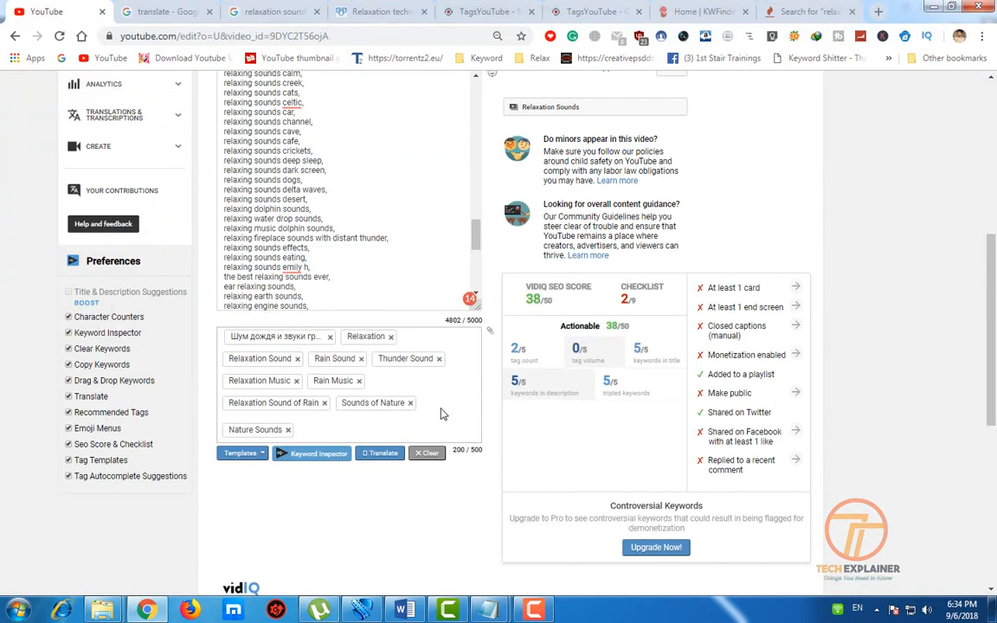
key("ctrl+v")
Shorten the "Relaxation Sound of Rain" line in the Notepad list to "Relaxation Sound Rain" and select it for copying
left_click(502, 616)
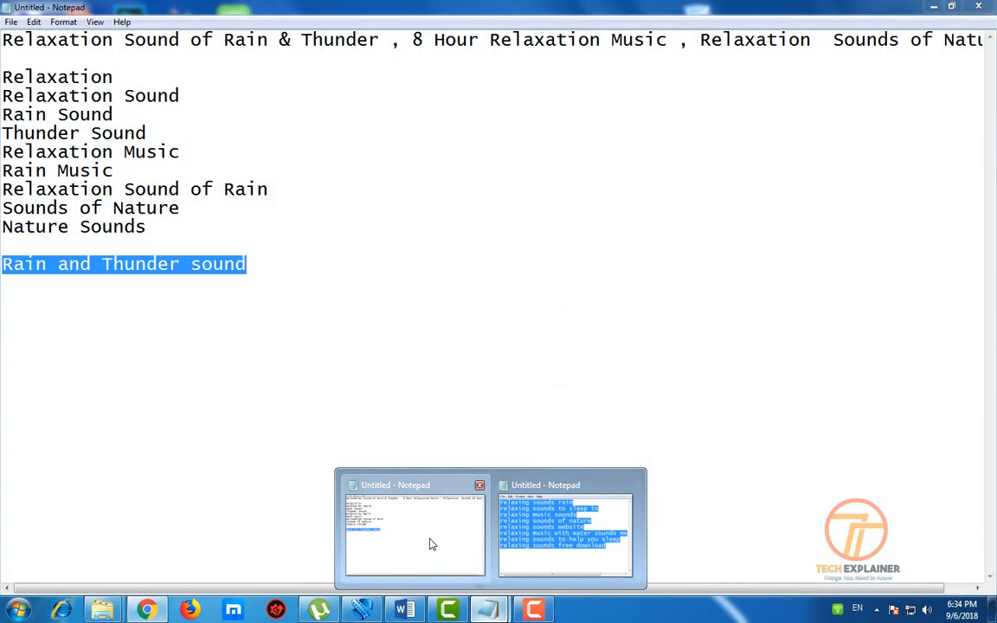
left_click(429, 541)
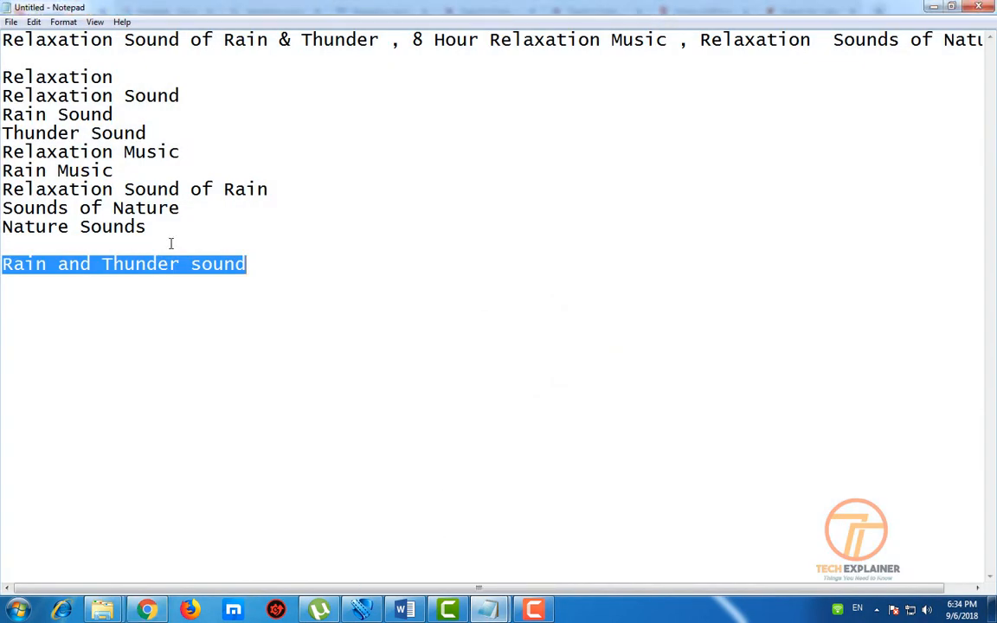
left_click(257, 274)
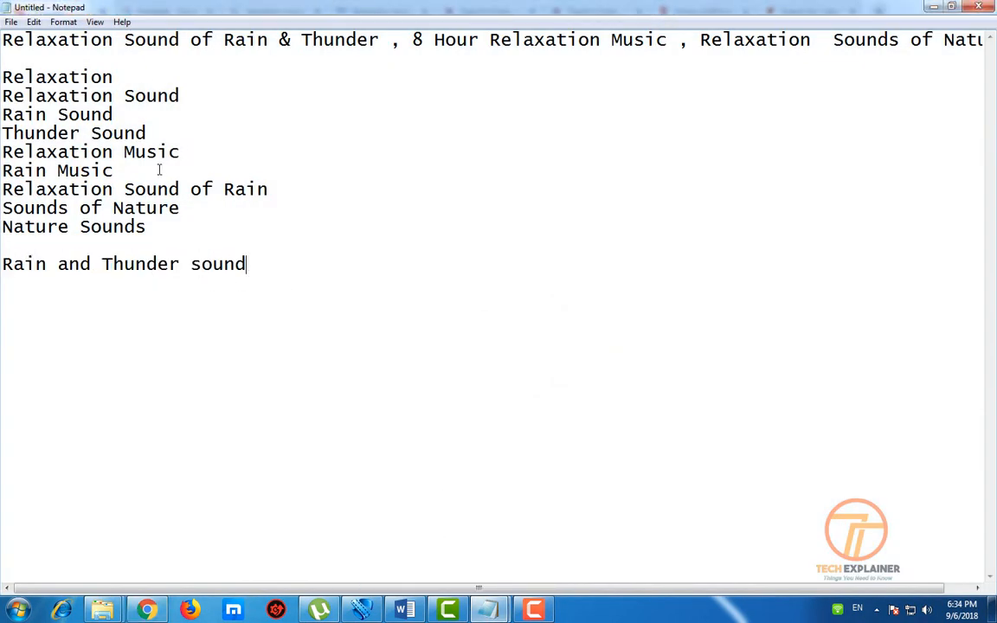
left_click_drag(222, 189, 3, 191)
key("BackSpace")
key("BackSpace")
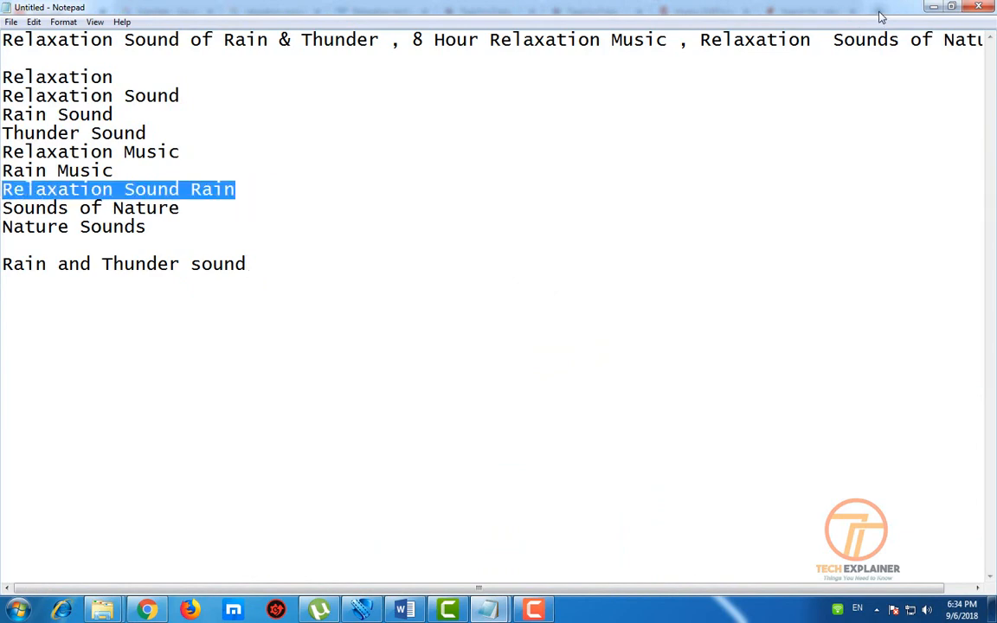
Paste "Relaxation Sound Rain" into the video's tags on the YouTube page
left_click(932, 7)
left_click(292, 458)
key("ctrl+v")
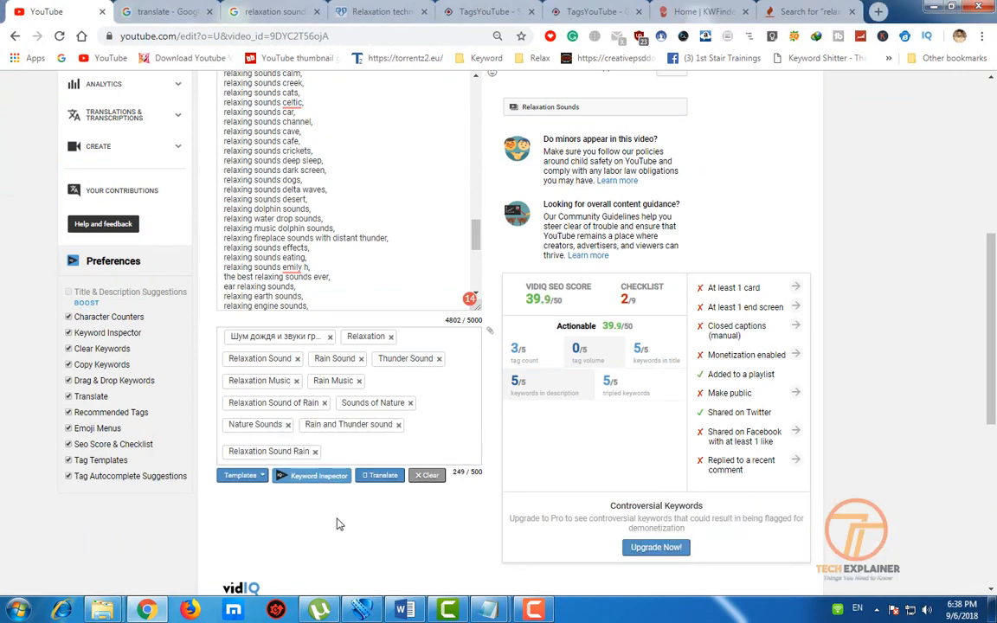
Add the vidIQ recommended tags "шум дождя", "звук дождя" and "дождь" to the video
scroll(370, 392, "down", 2)
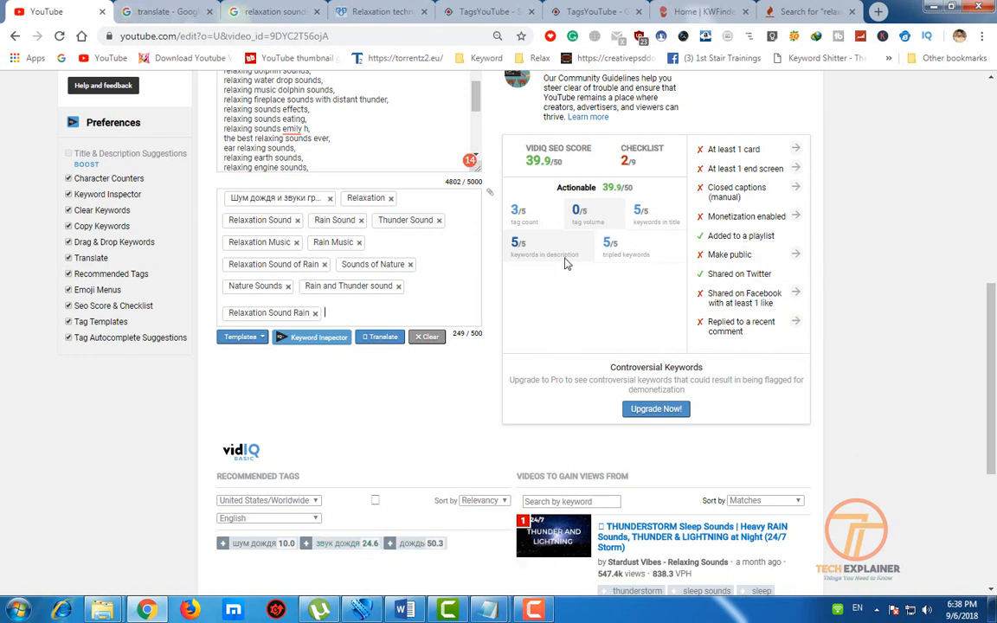
left_click(223, 544)
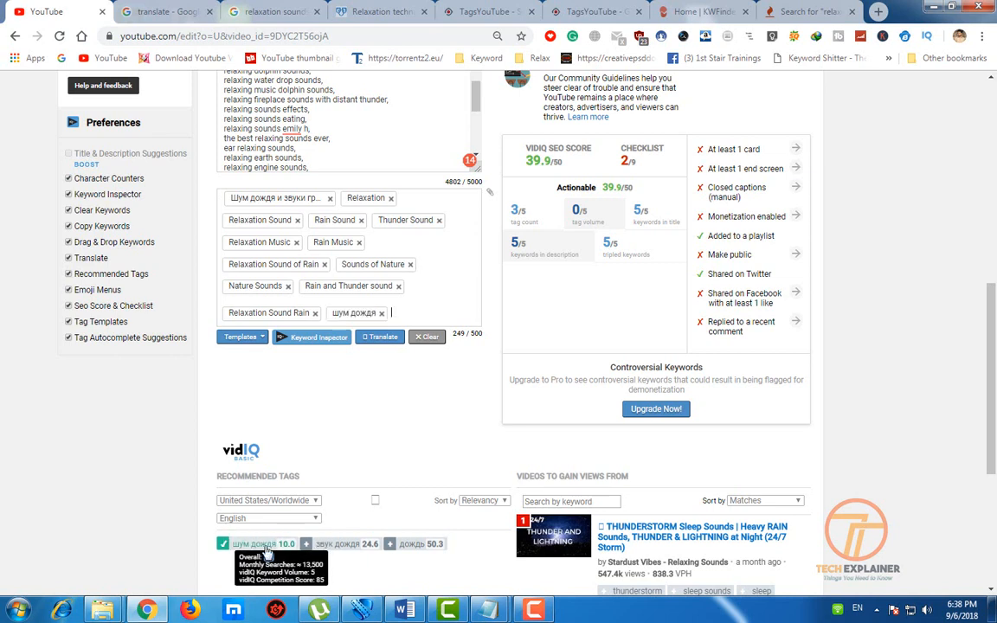
left_click(308, 544)
left_click(389, 543)
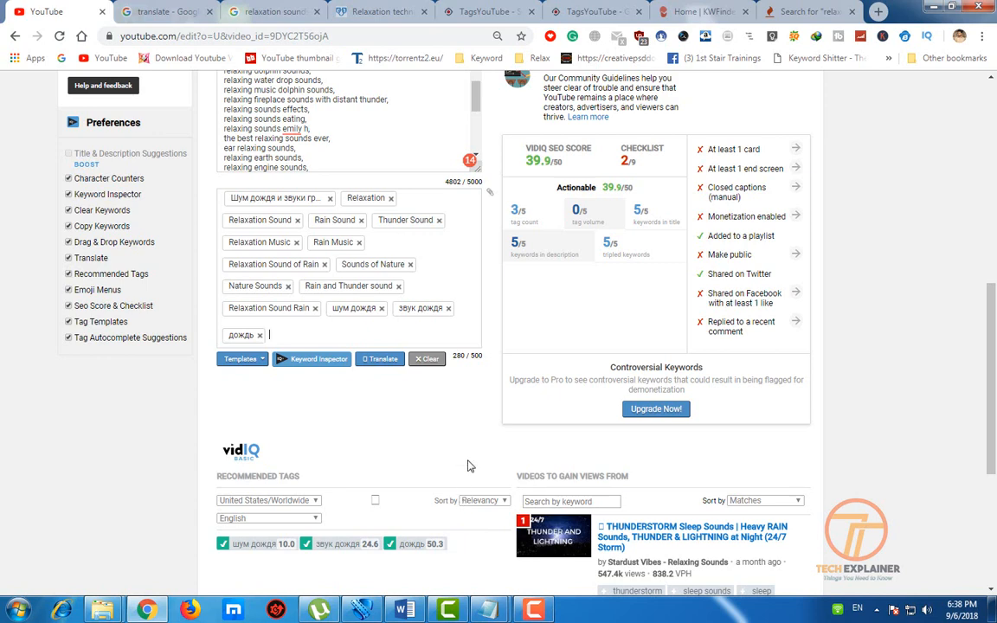
Check the updated tags against the vidIQ score and save the changes to the video
scroll(467, 466, "down", 3)
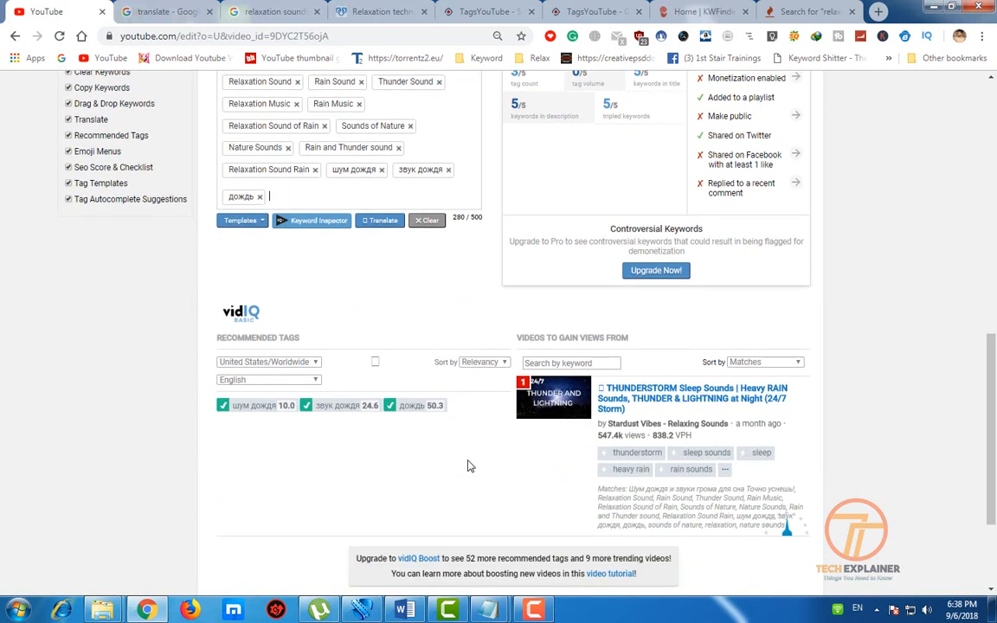
scroll(467, 467, "up", 3)
scroll(468, 467, "down", 1)
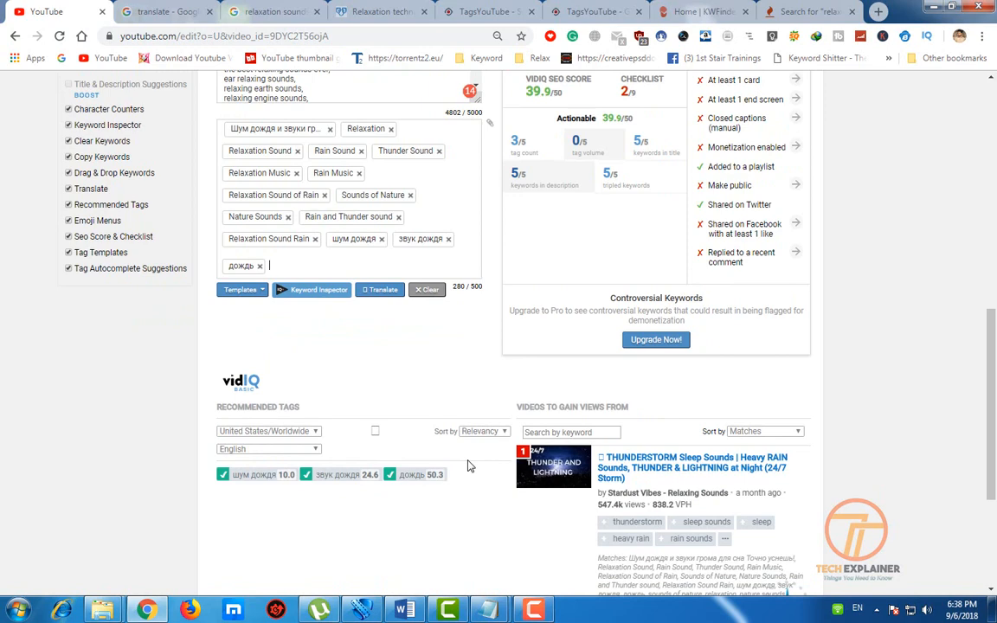
scroll(468, 467, "up", 3)
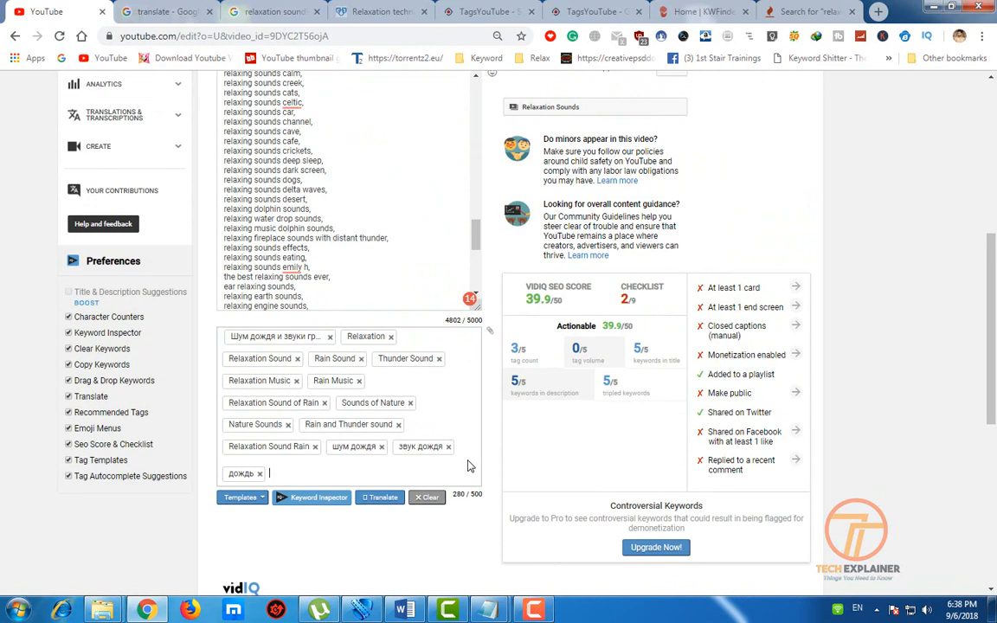
scroll(468, 467, "up", 6)
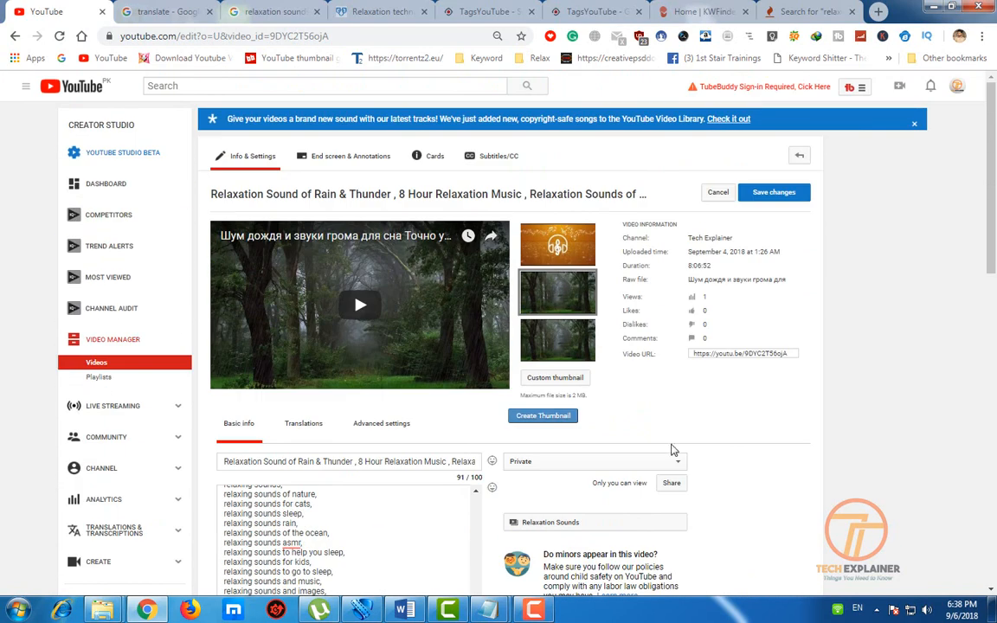
left_click(757, 195)
Examine the vidIQ score and the full tag list of the suggested THUNDERSTORM Sleep Sounds video
scroll(782, 314, "down", 7)
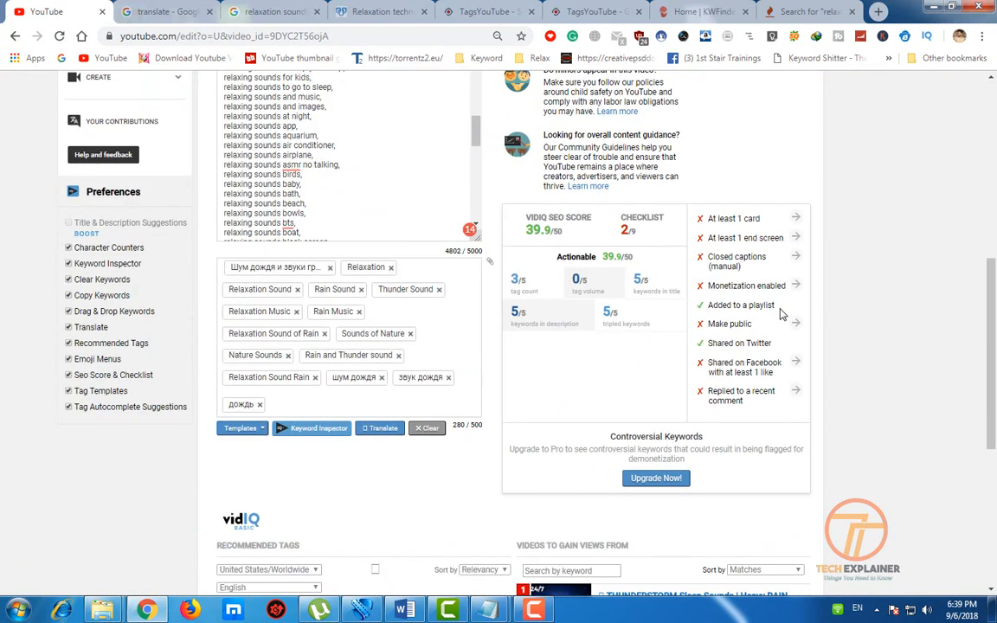
scroll(781, 314, "down", 1)
scroll(781, 314, "up", 4)
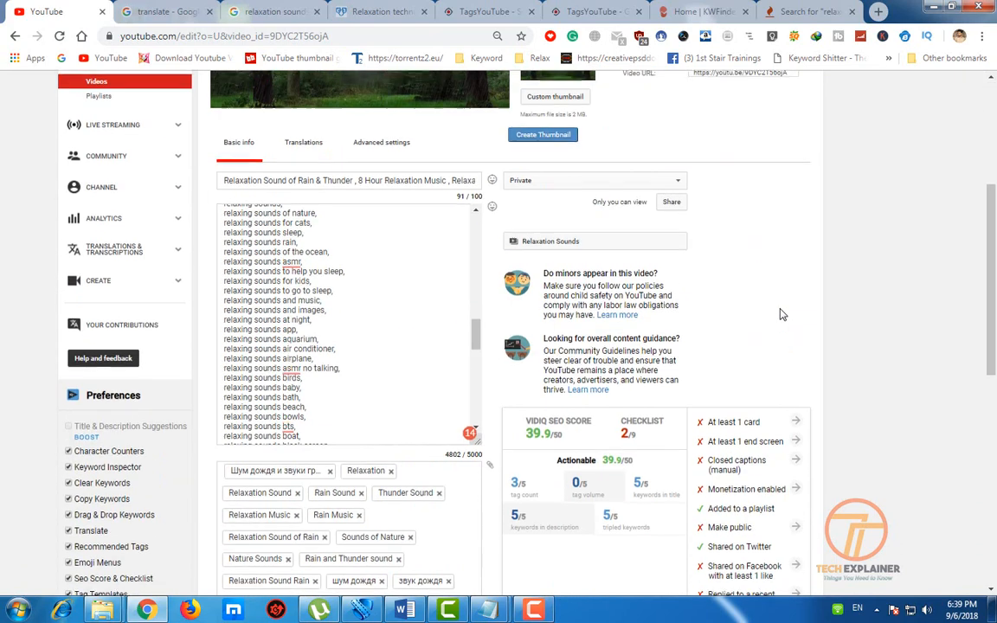
scroll(781, 310, "down", 5)
scroll(780, 309, "down", 2)
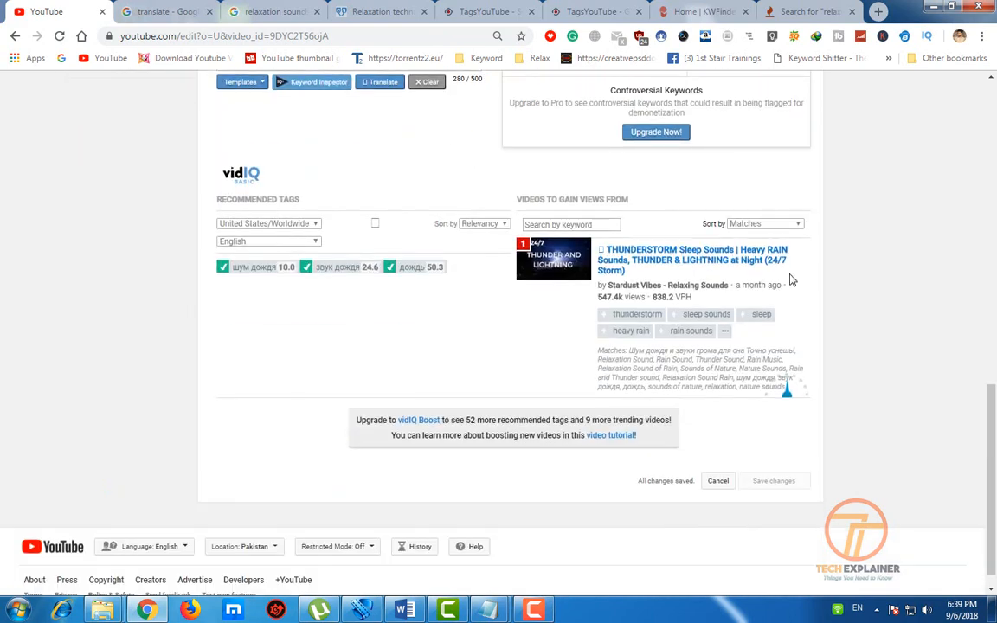
left_click(724, 331)
left_click(695, 484)
scroll(547, 475, "up", 4)
scroll(547, 475, "up", 3)
scroll(731, 392, "down", 6)
Expand the THUNDERSTORM Sleep Sounds video's tag list, add its "thunderstorm" tag and check the SEO score
left_click(725, 330)
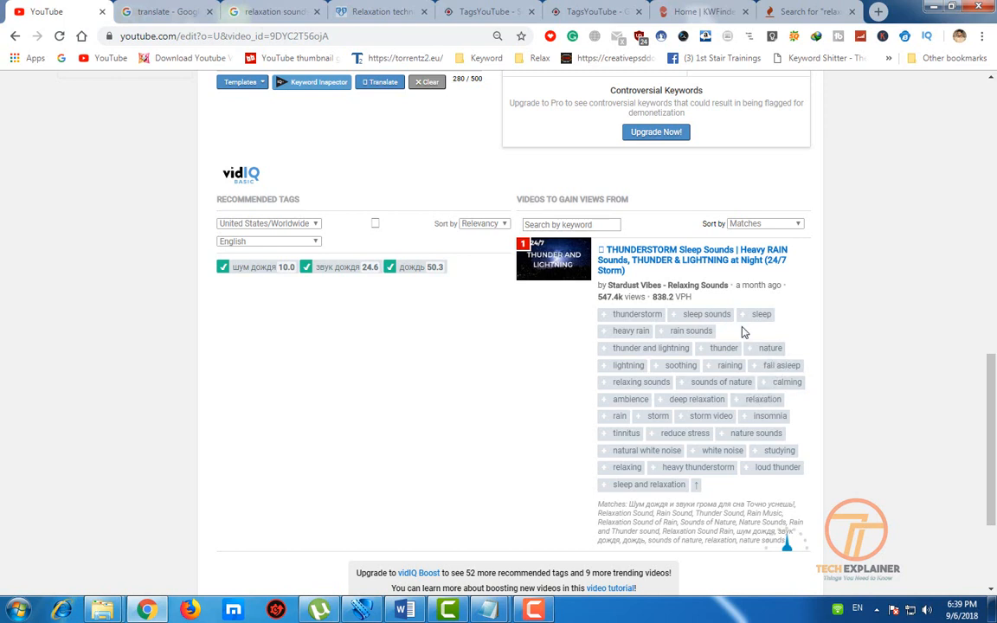
left_click(605, 315)
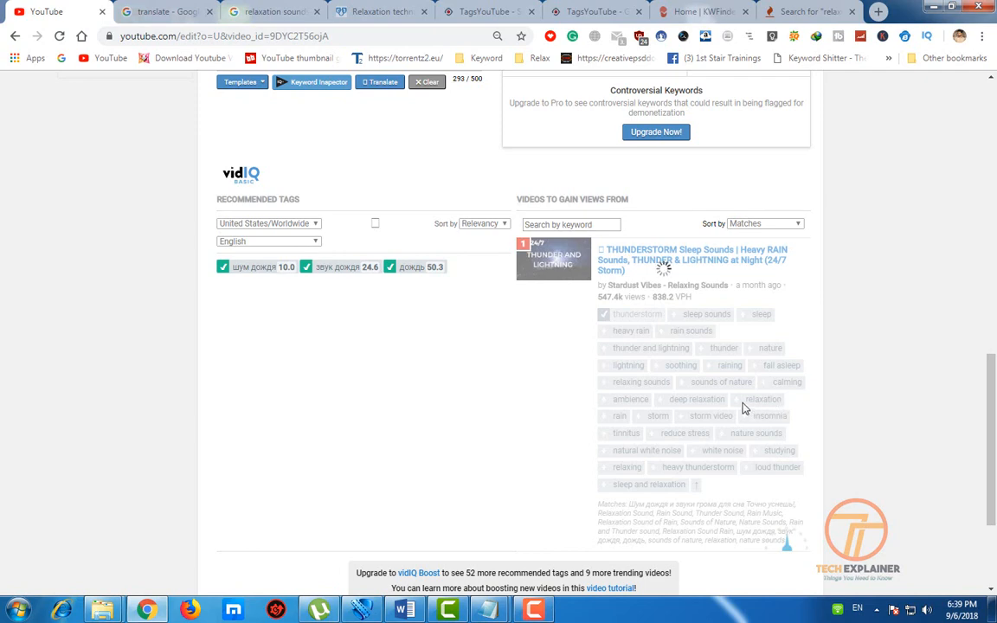
scroll(715, 442, "up", 6)
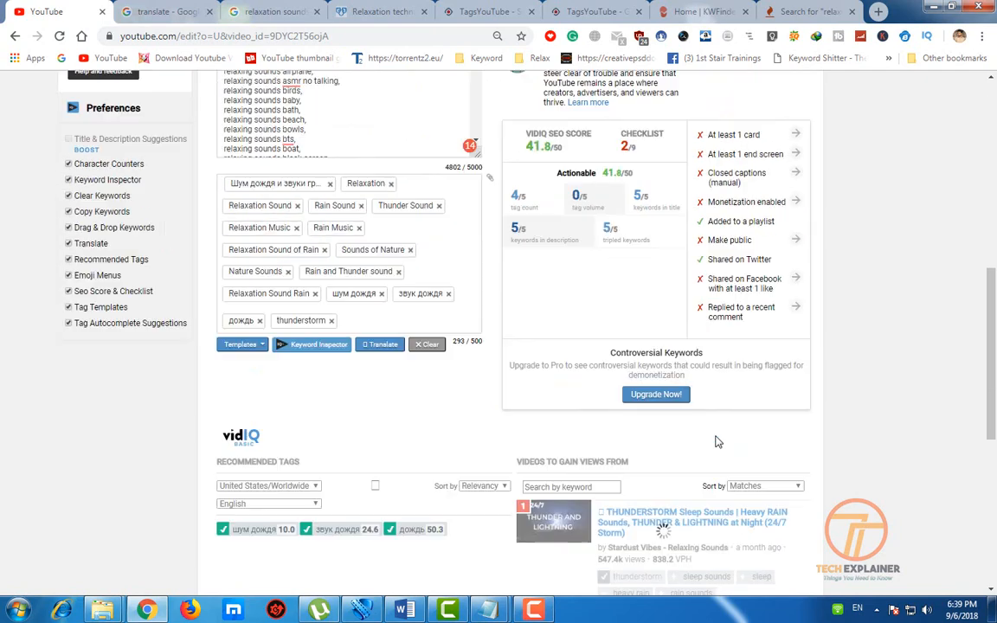
scroll(544, 161, "down", 3)
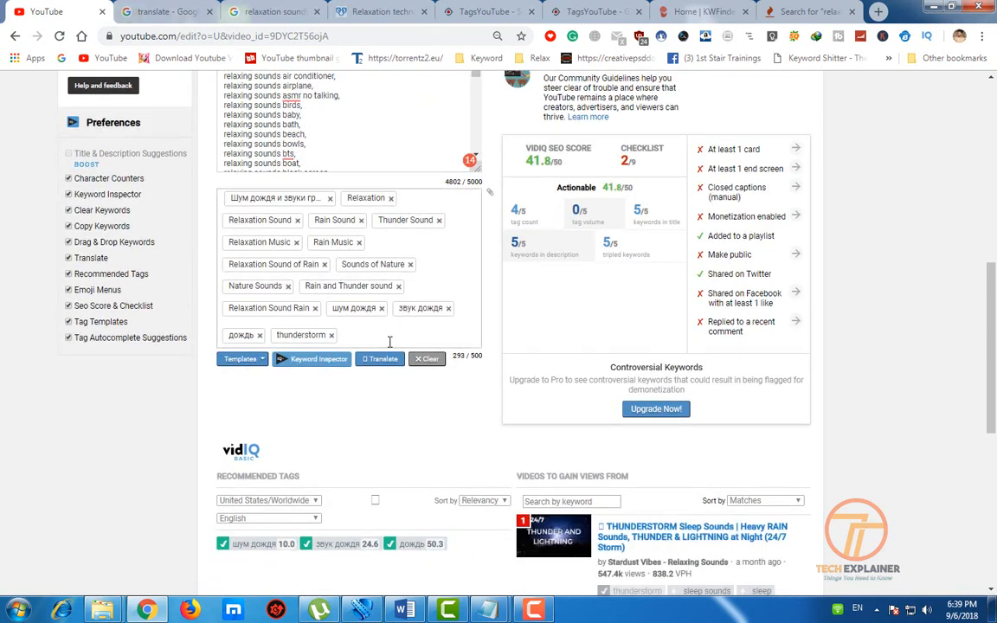
scroll(389, 342, "down", 3)
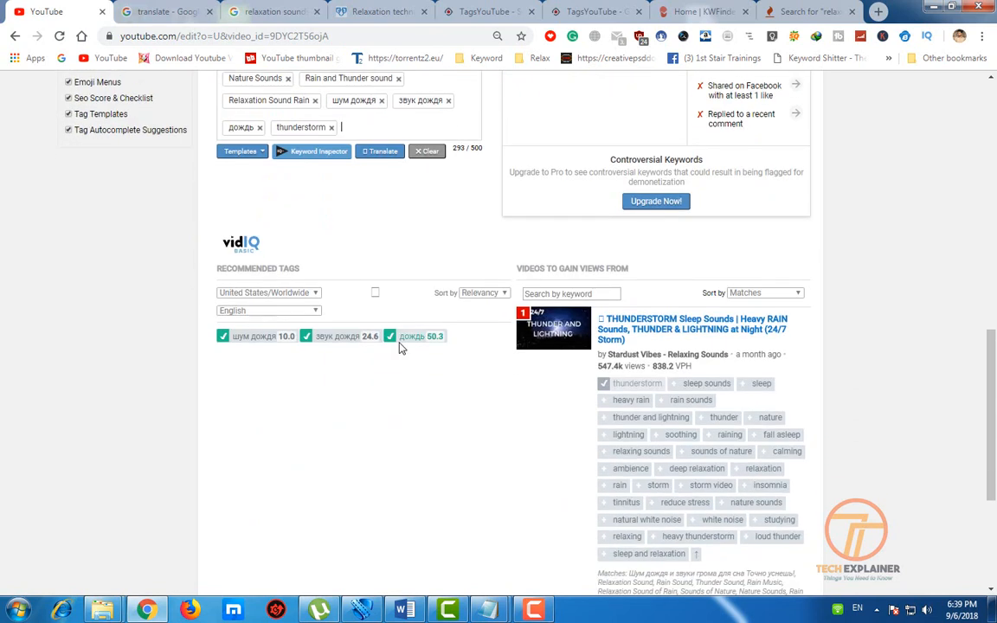
scroll(519, 405, "up", 2)
Add "fall asleep" from the THUNDERSTORM Sleep Sounds video's tag list to the video's tags
scroll(519, 405, "down", 3)
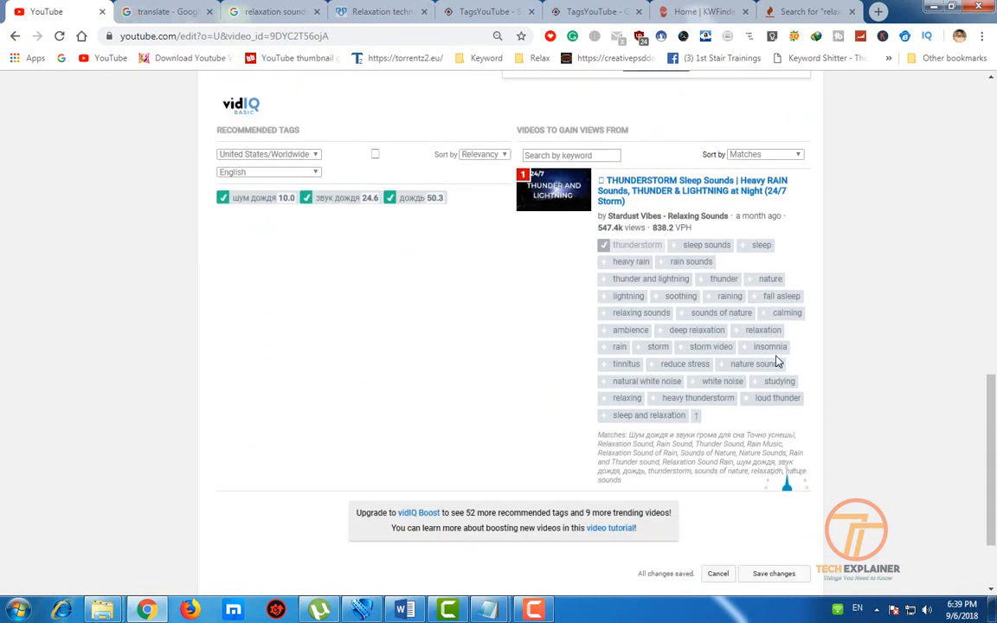
left_click(767, 297)
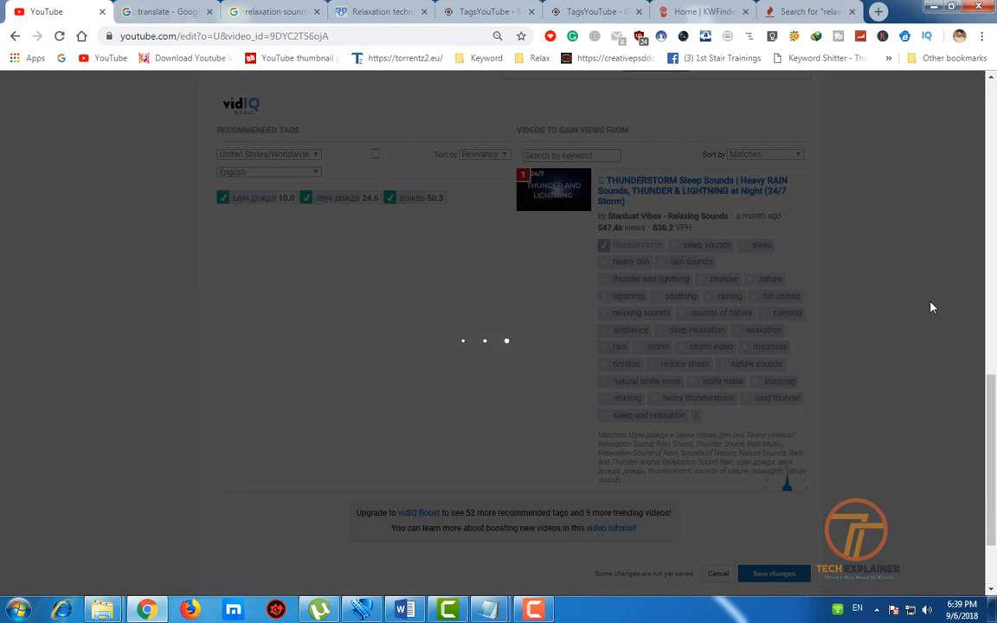
scroll(543, 349, "up", 3)
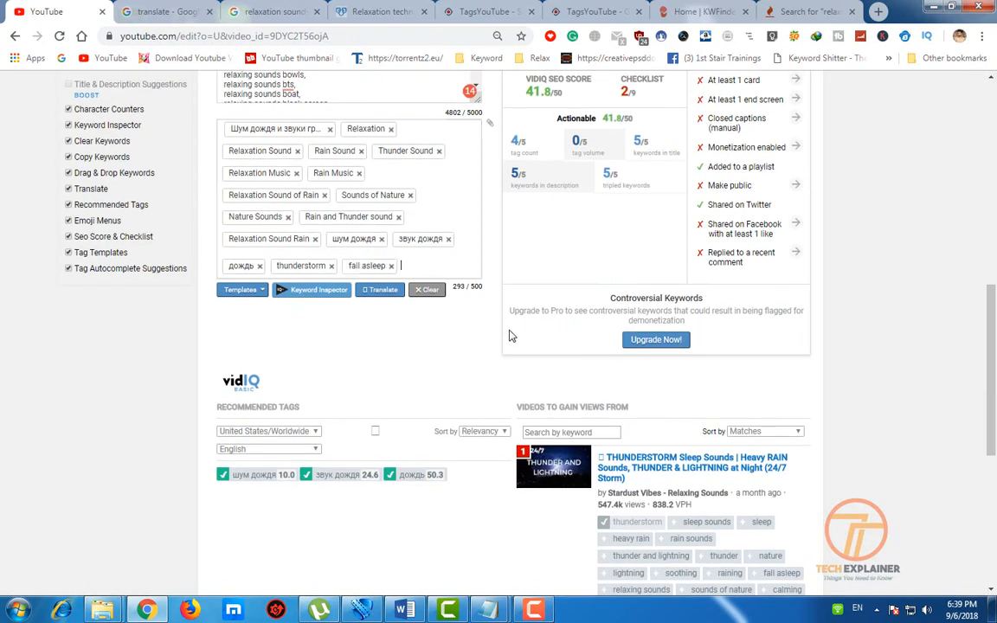
scroll(643, 464, "down", 3)
scroll(558, 459, "up", 4)
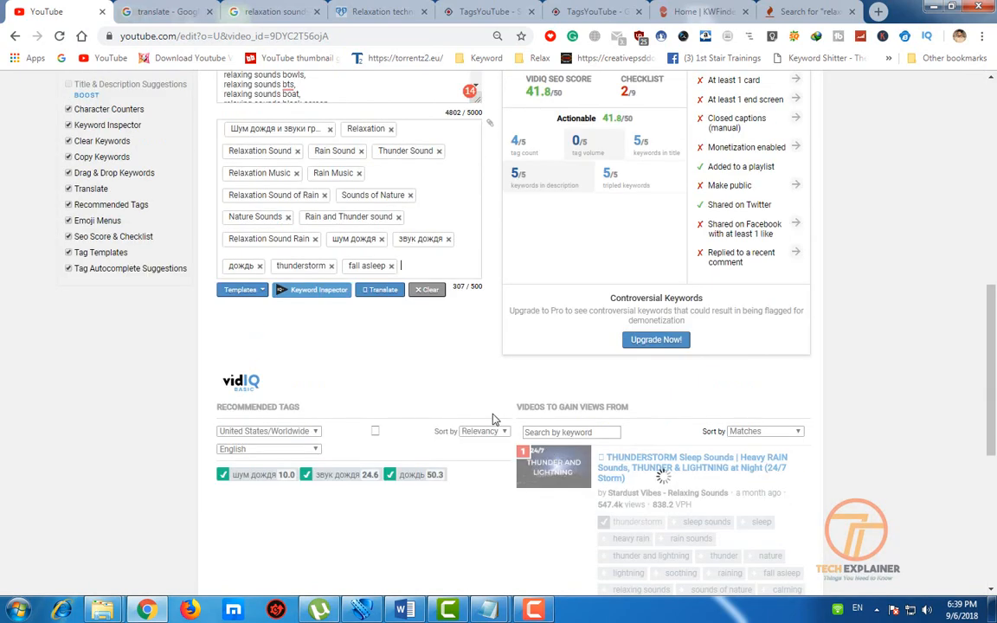
Enter "inso" in the video's tags and add the autocomplete suggestion "insomnia"
left_click(446, 334)
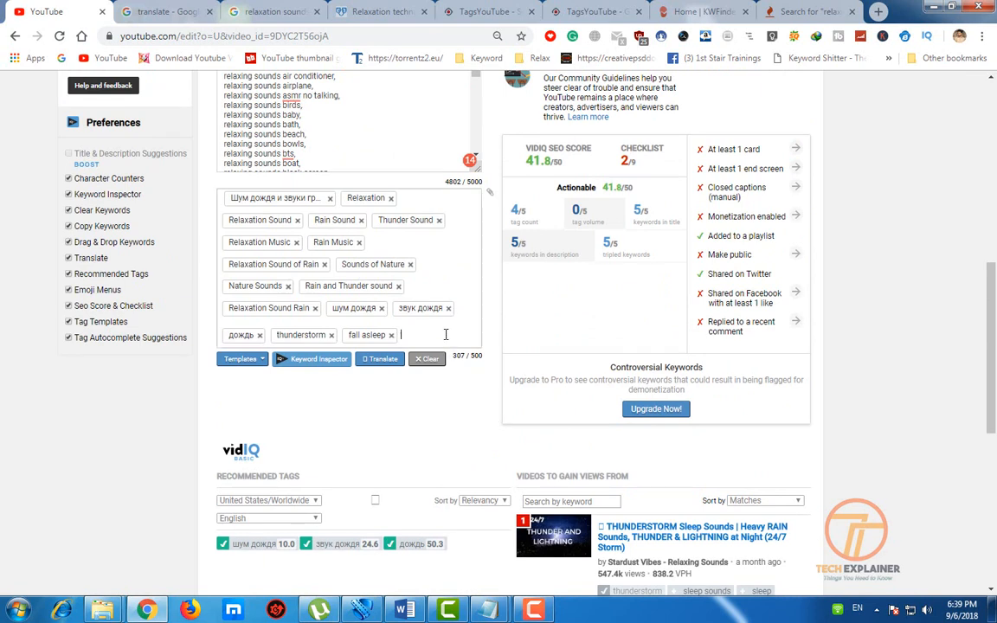
type("ind")
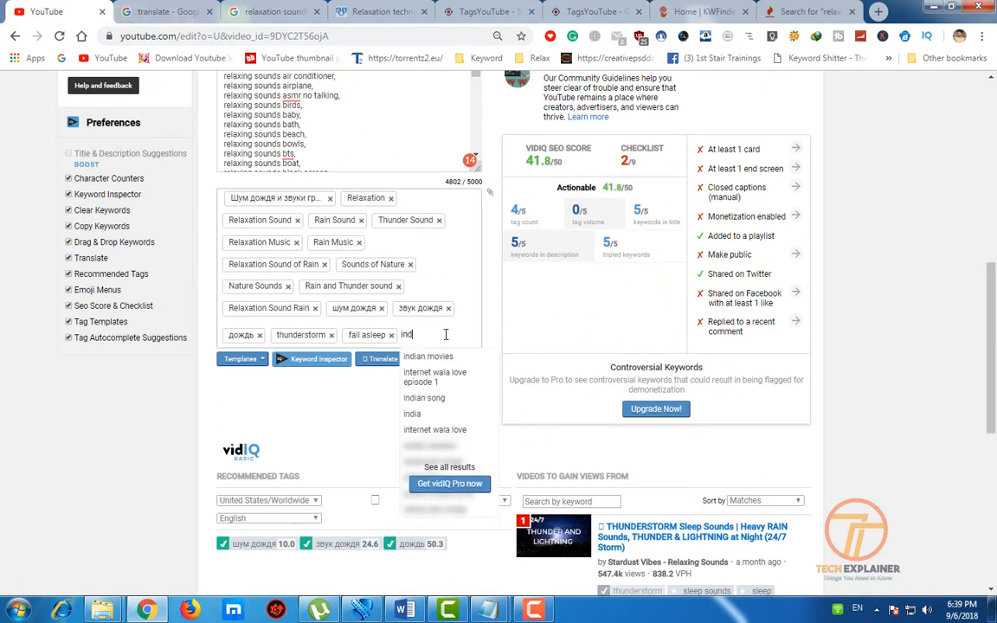
type("om")
key("BackSpace")
key("BackSpace")
key("BackSpace")
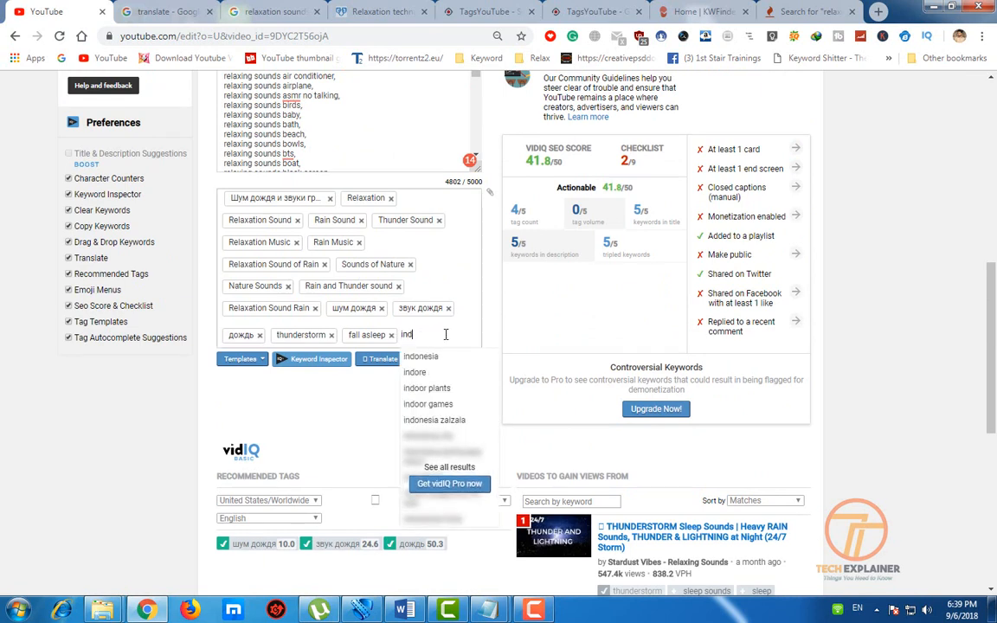
type("so")
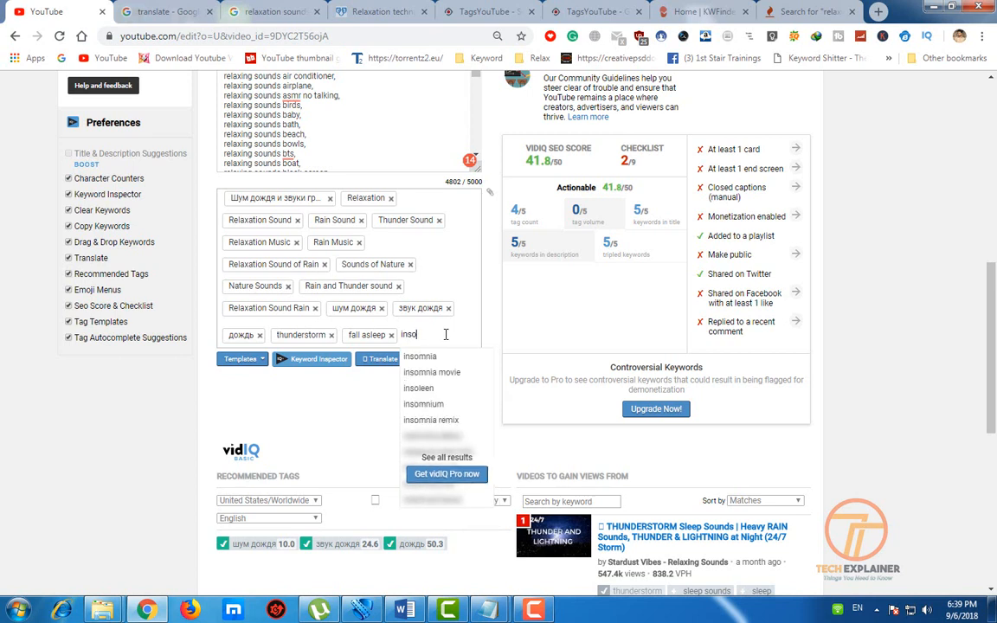
left_click(420, 355)
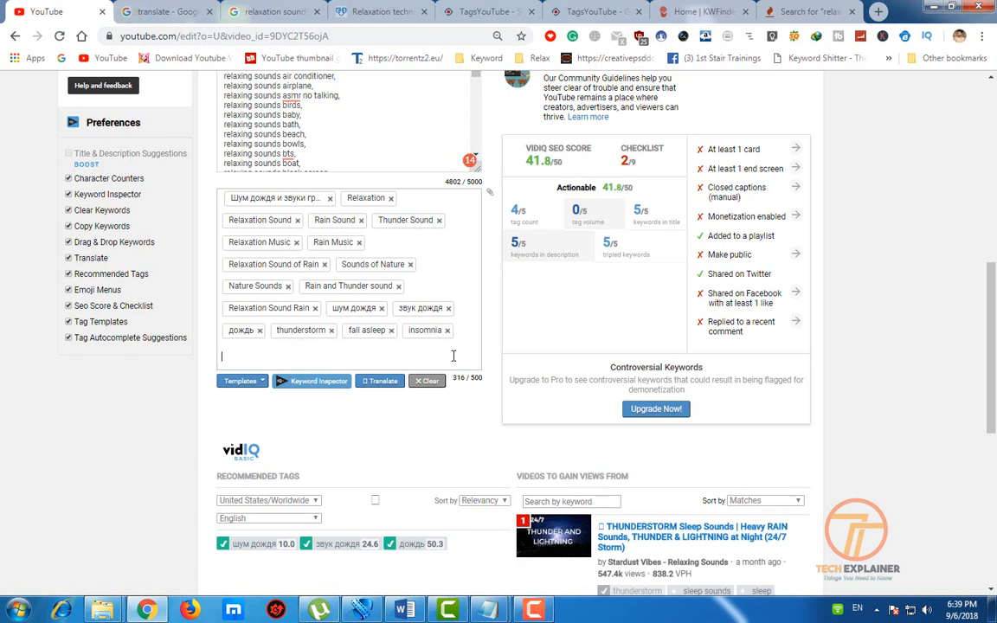
Add "nature sounds" and "relaxing sounds" from the THUNDERSTORM Sleep Sounds video's tags and check the SEO score
scroll(455, 357, "down", 3)
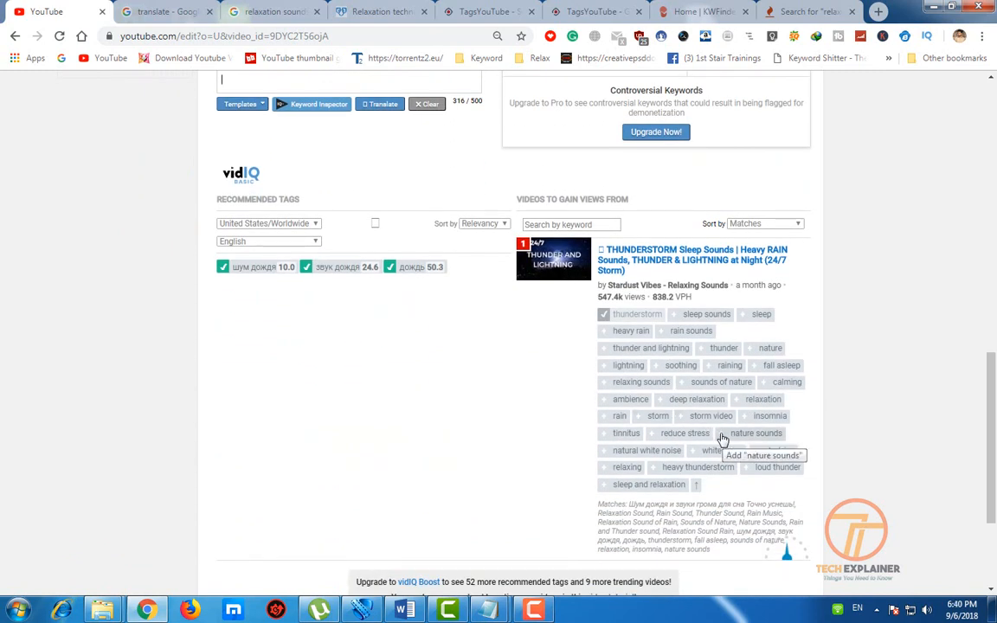
left_click(722, 439)
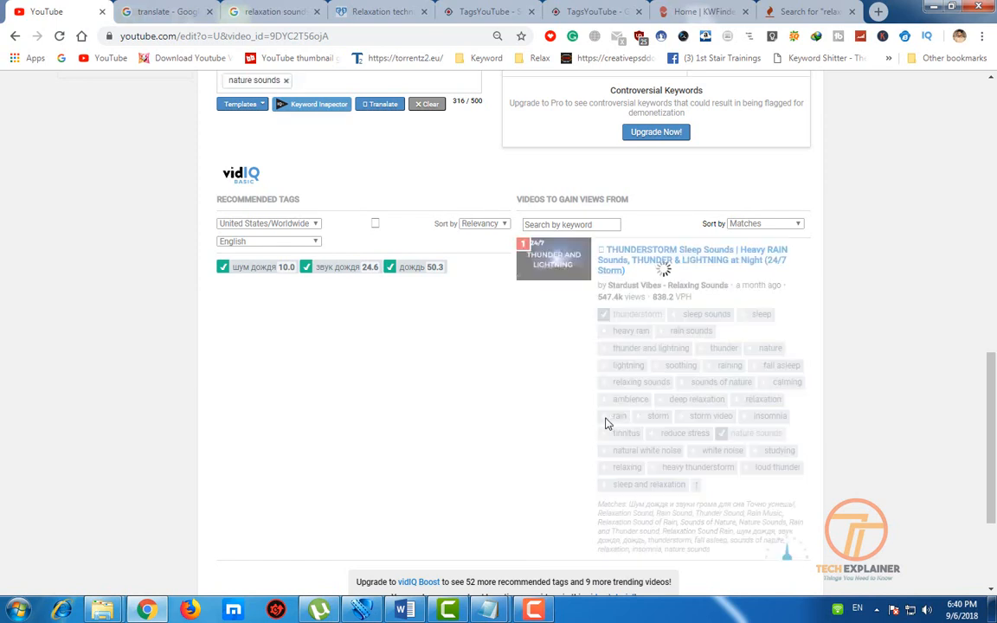
scroll(604, 420, "up", 3)
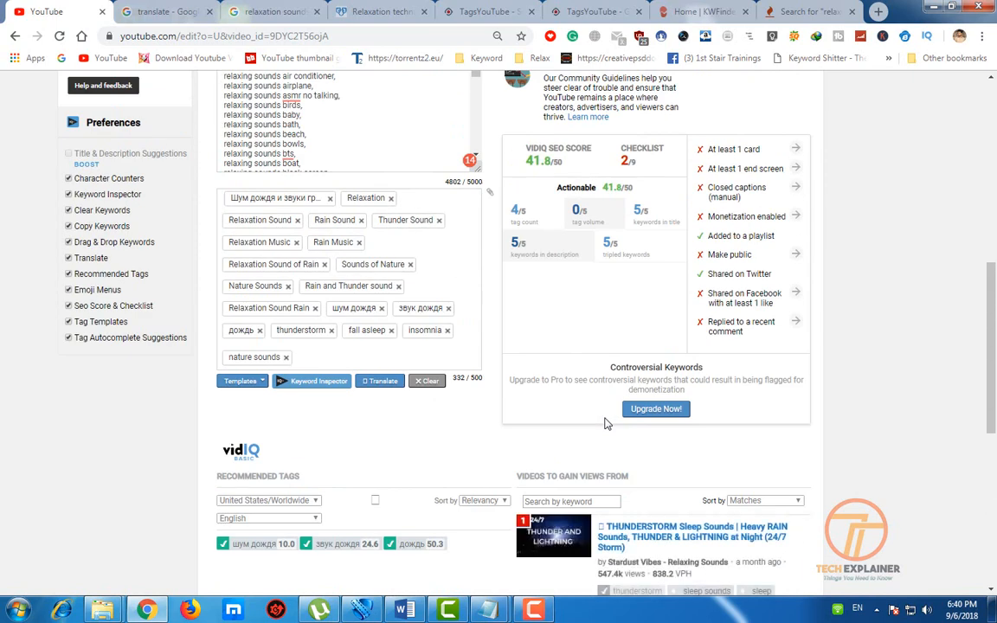
scroll(605, 423, "down", 5)
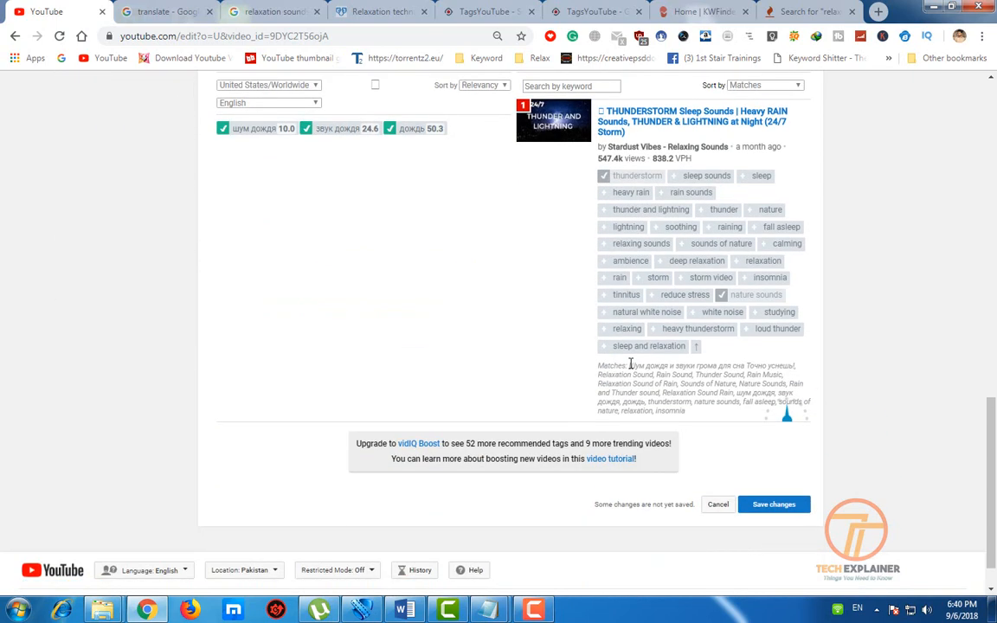
left_click(604, 245)
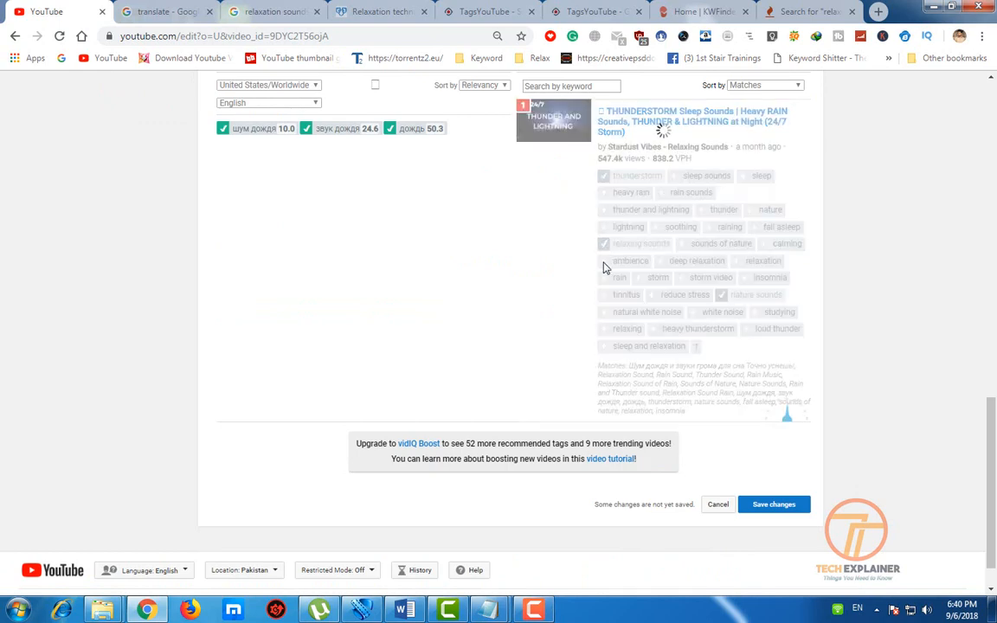
scroll(538, 380, "up", 10)
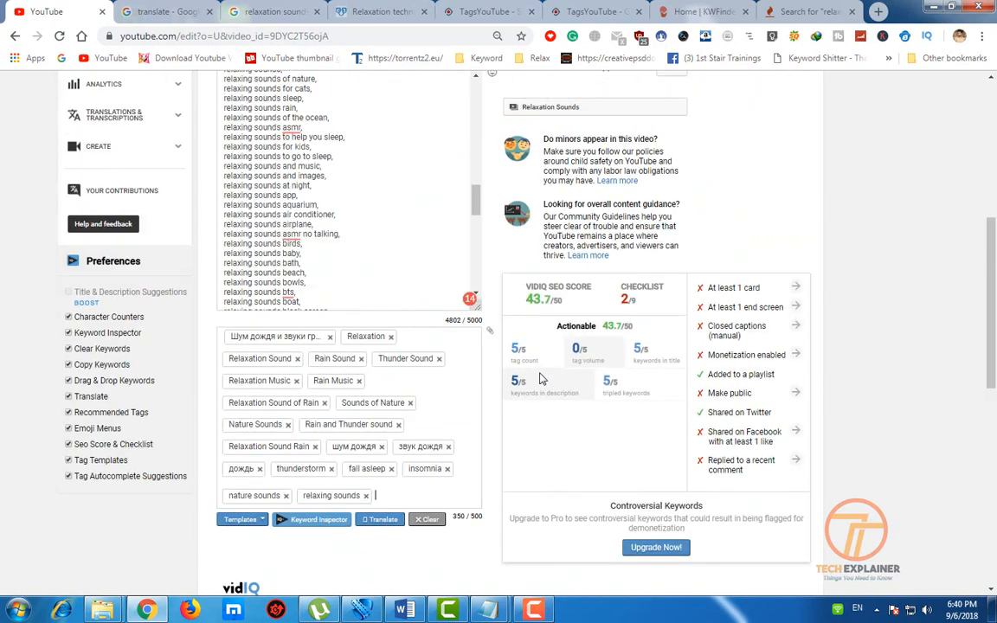
Copy the phrase "Relaxation Sound of Rain & Thunder" from the start of the video's title
double_click(536, 438)
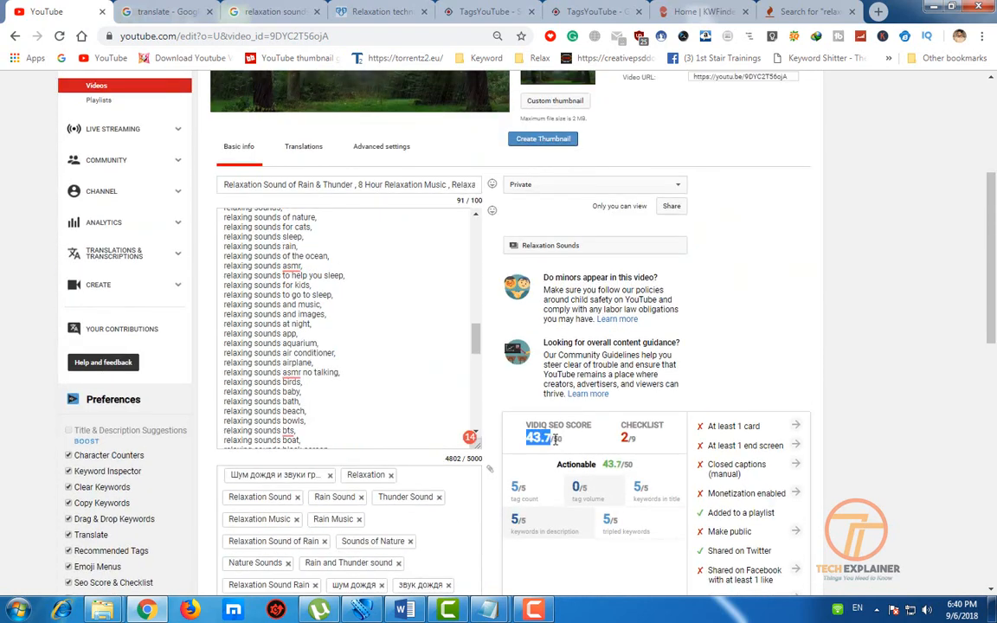
left_click_drag(353, 183, 232, 190)
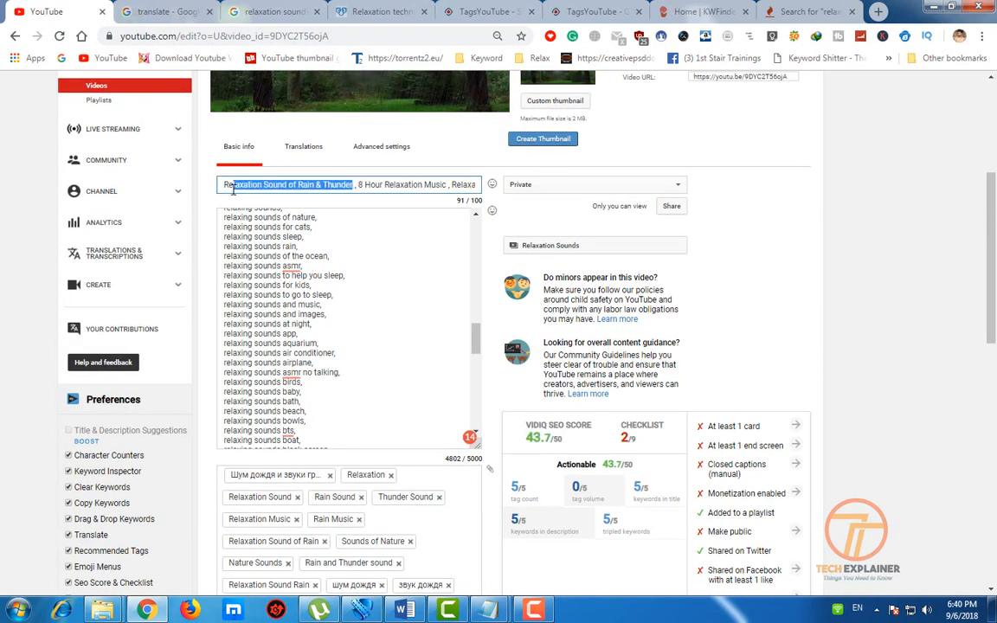
right_click(256, 187)
left_click(290, 212)
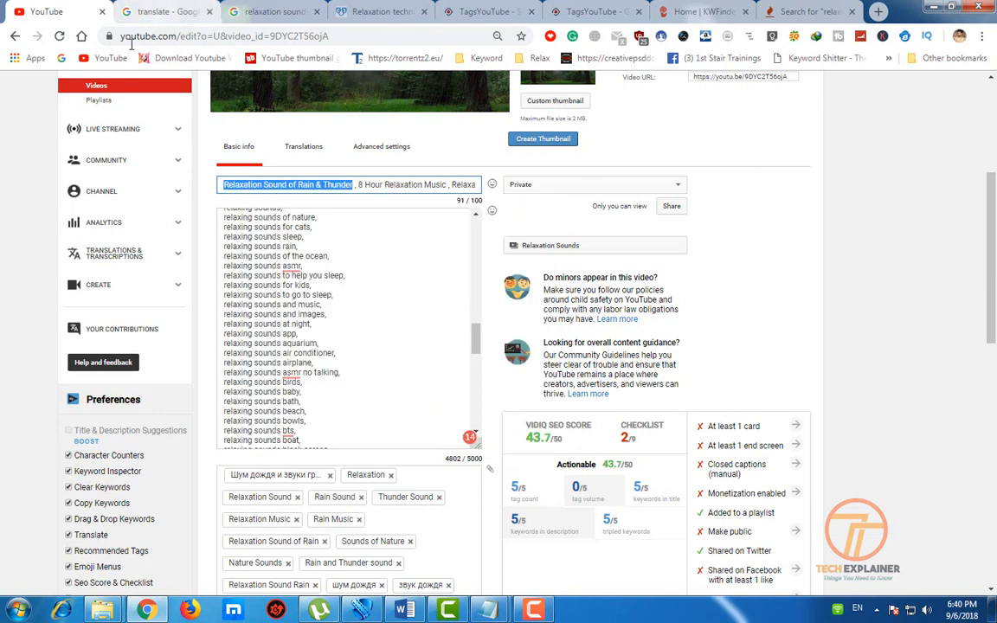
Open the YouTube home page in a new tab and search it for "Relaxation Sound of Rain & Thunder"
scroll(105, 152, "up", 5)
left_click(78, 87)
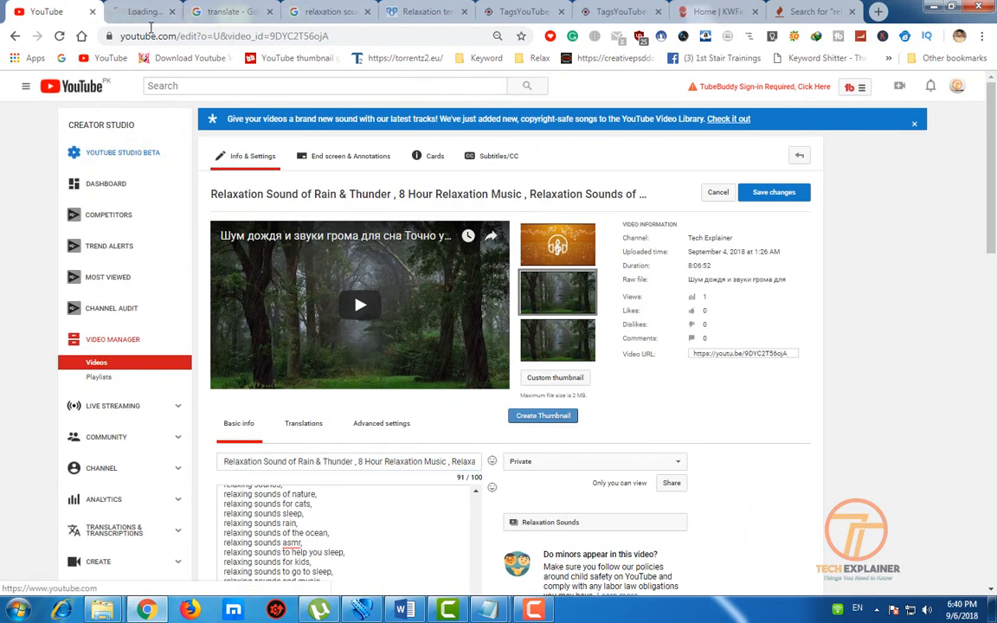
left_click(48, 11)
left_click(147, 11)
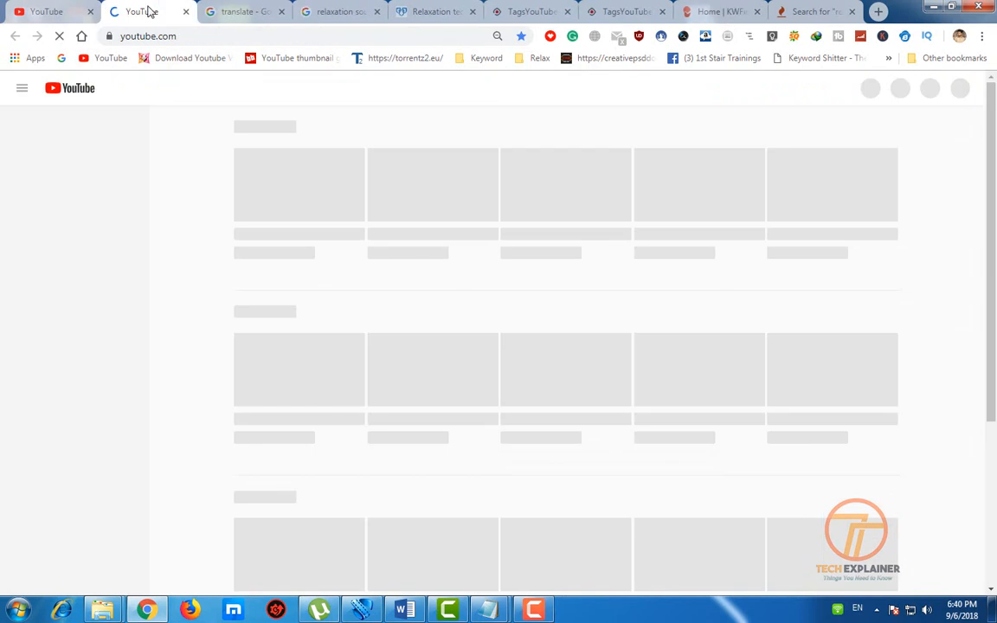
left_click(319, 87)
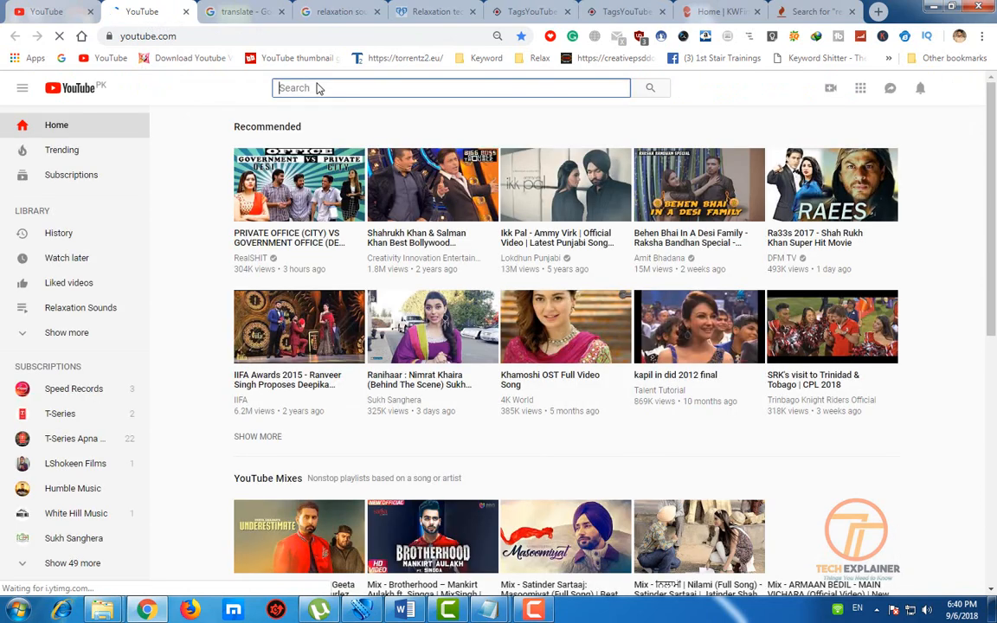
key("ctrl+v")
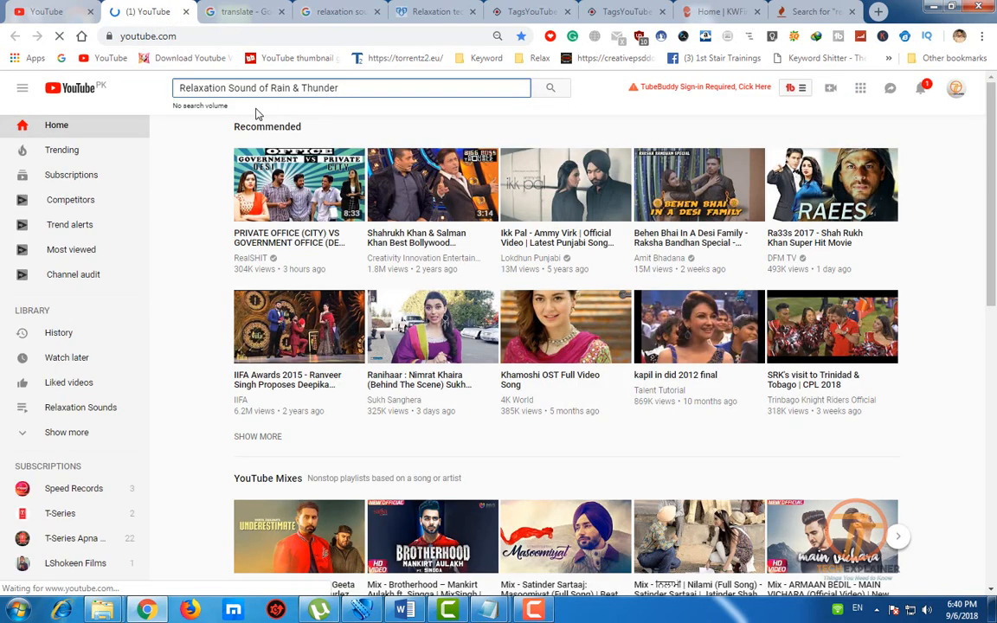
key("Return")
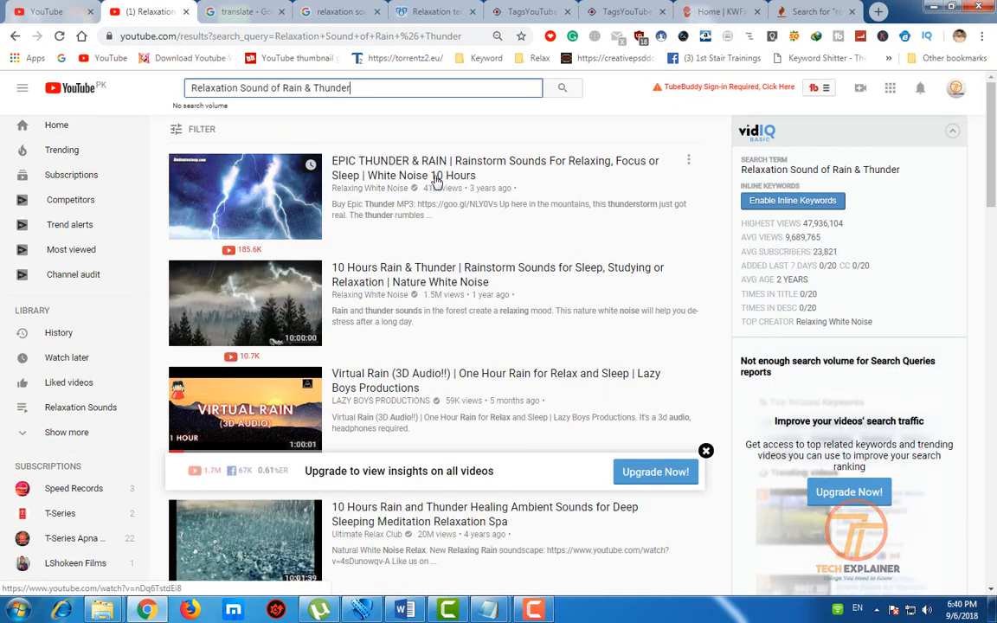
Open the "10 Hours Rain & Thunder" video from the results in a new tab, then mute and pause it
middle_click(386, 281)
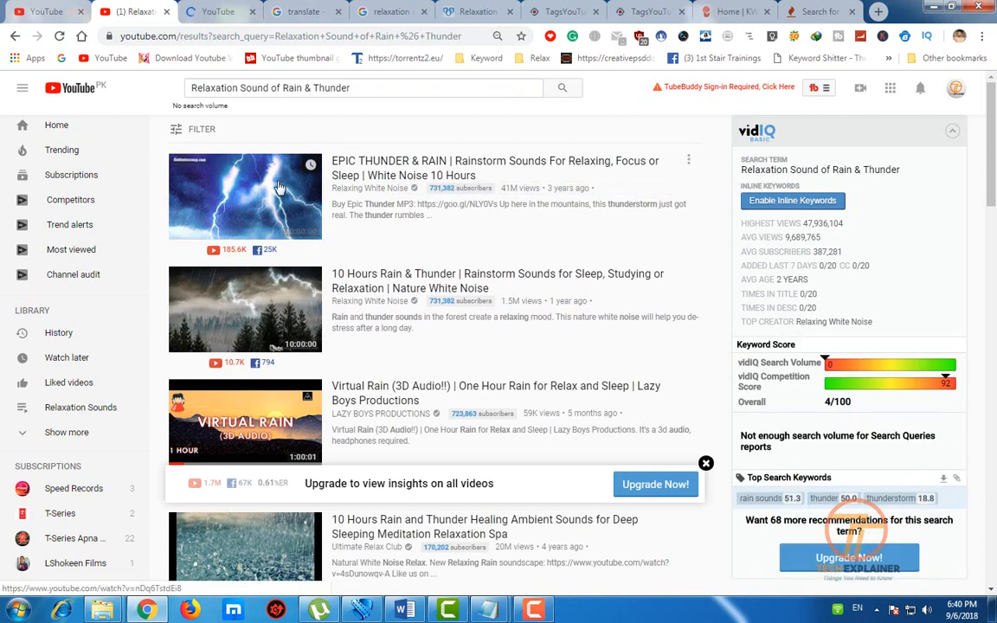
left_click(212, 11)
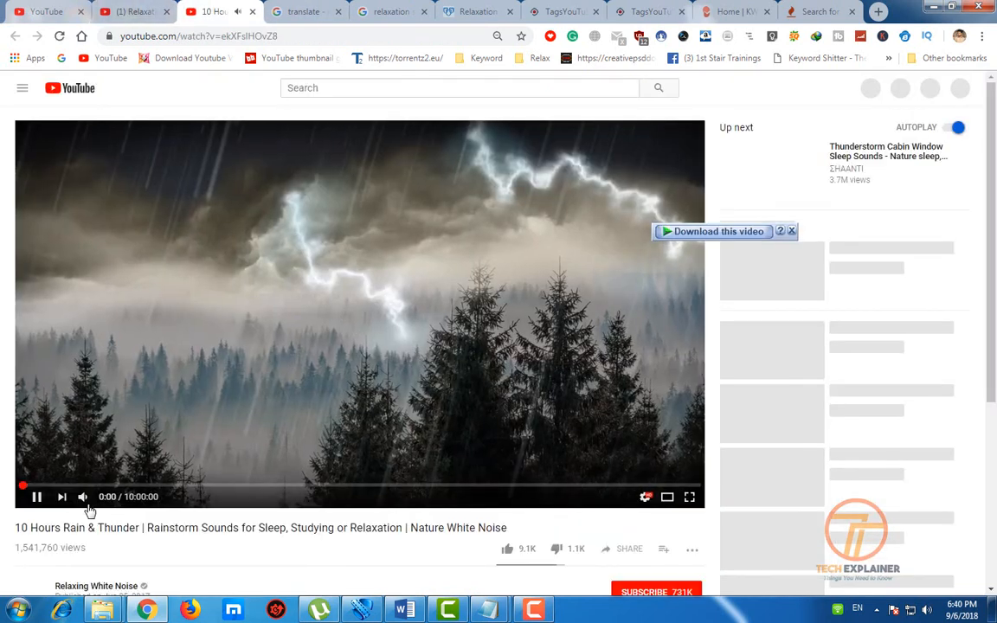
left_click(83, 499)
left_click(38, 499)
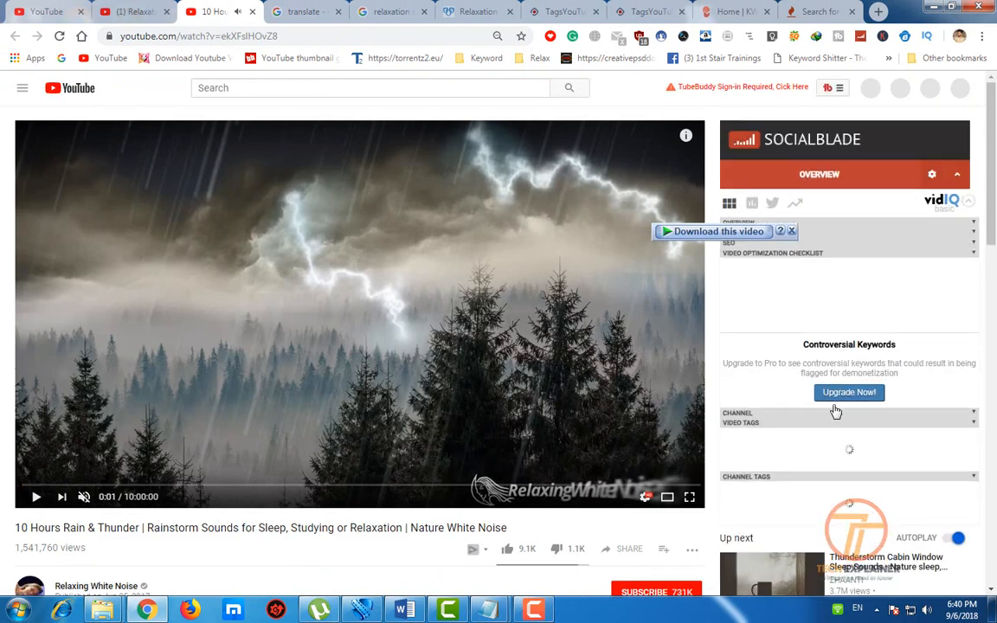
Copy the tag "rain sounds for sleeping" from the vidIQ video tags of the "10 Hours Rain & Thunder" video
scroll(835, 412, "down", 2)
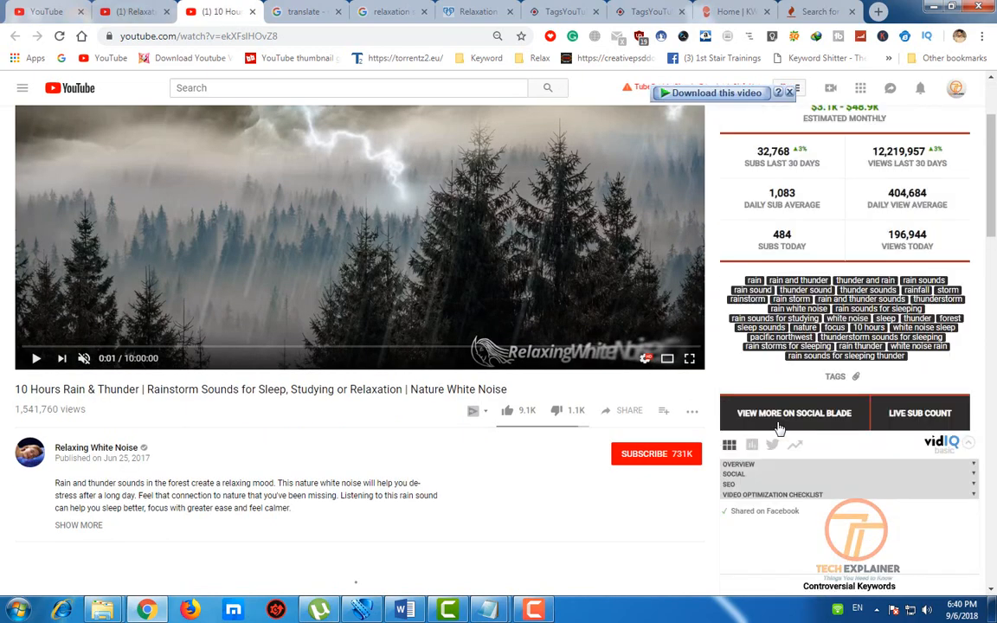
scroll(779, 428, "down", 5)
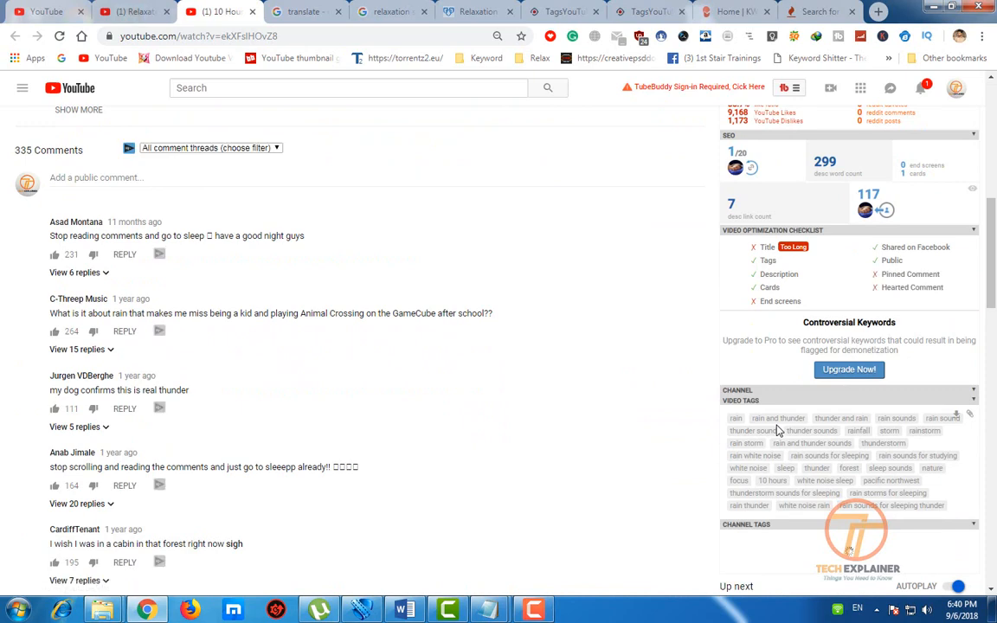
scroll(777, 430, "down", 2)
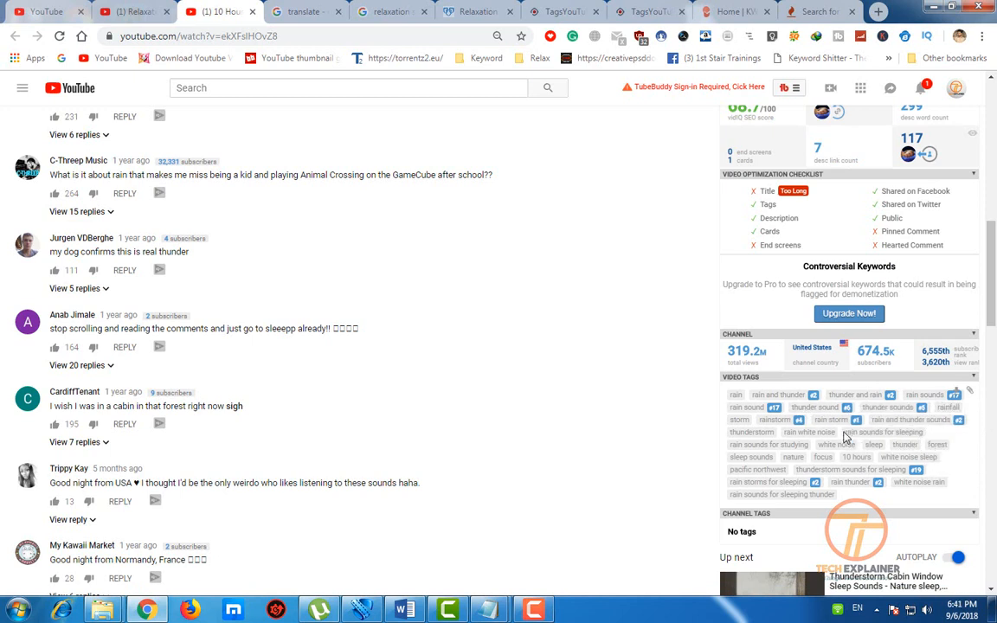
left_click_drag(844, 432, 924, 432)
key("ctrl+c")
Return to the video's edit page and add "rain sounds for sleeping" to its tags
left_click(303, 11)
left_click(190, 7)
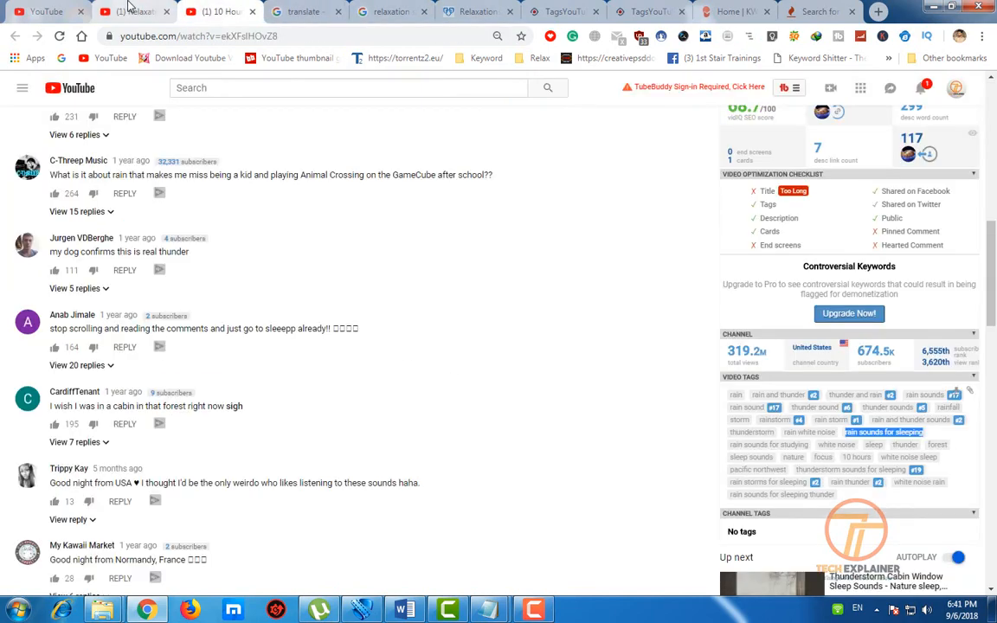
left_click(128, 6)
left_click(64, 6)
scroll(378, 509, "down", 3)
scroll(378, 509, "down", 10)
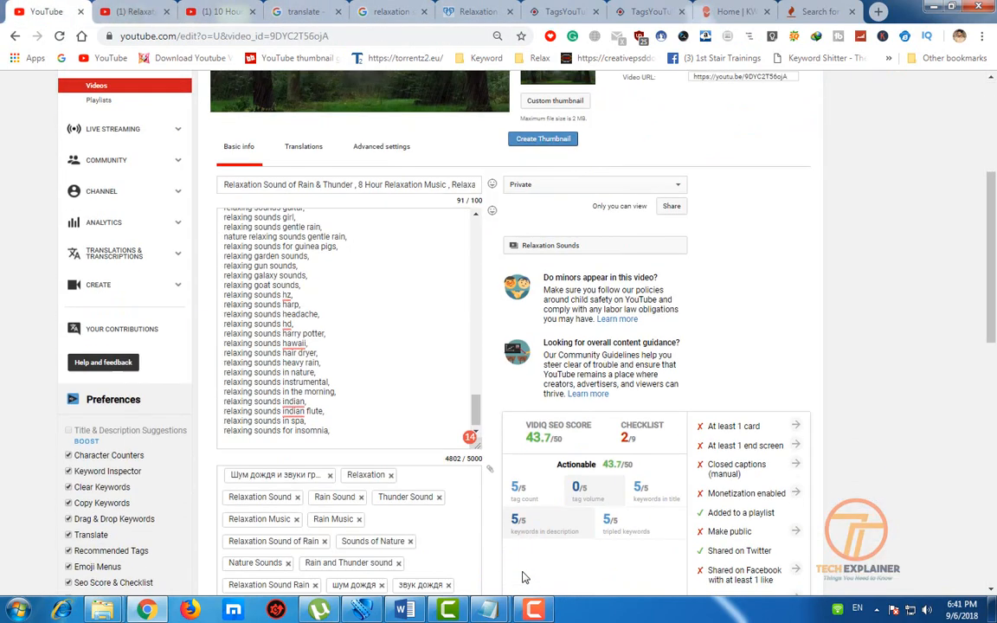
left_click(411, 442)
key("ctrl+v")
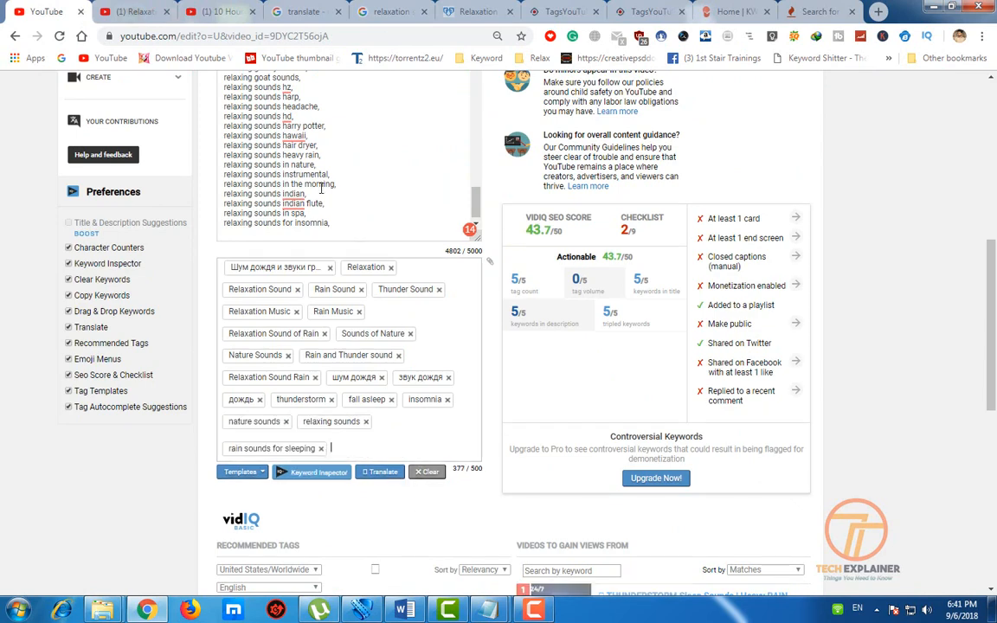
Copy "rain sounds for studying" from the "10 Hours Rain & Thunder" video's tags and add it to the edited video's tags
left_click(121, 12)
left_click(216, 12)
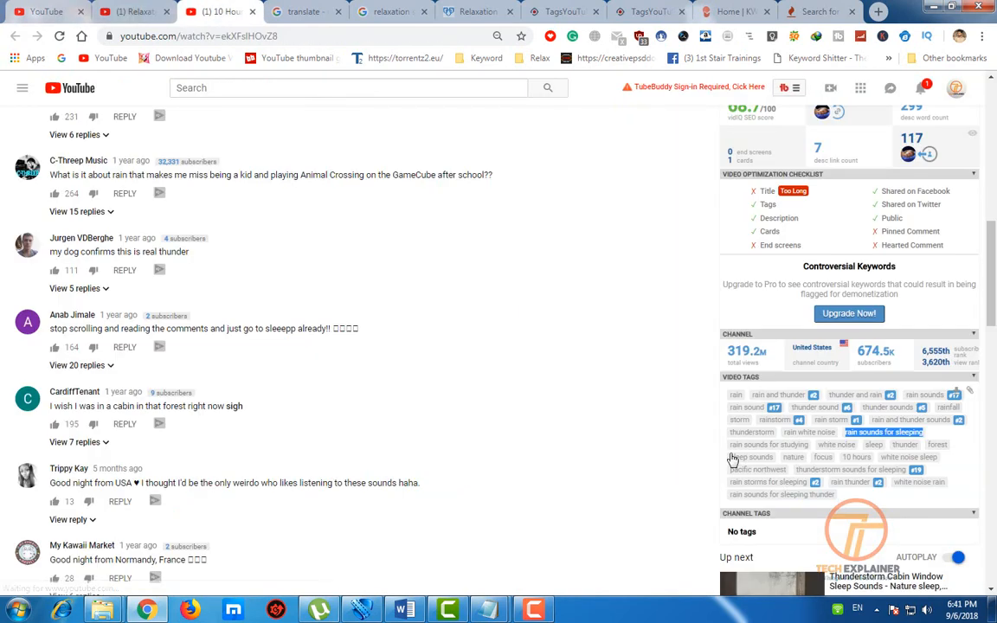
left_click(972, 395)
left_click_drag(812, 450, 729, 448)
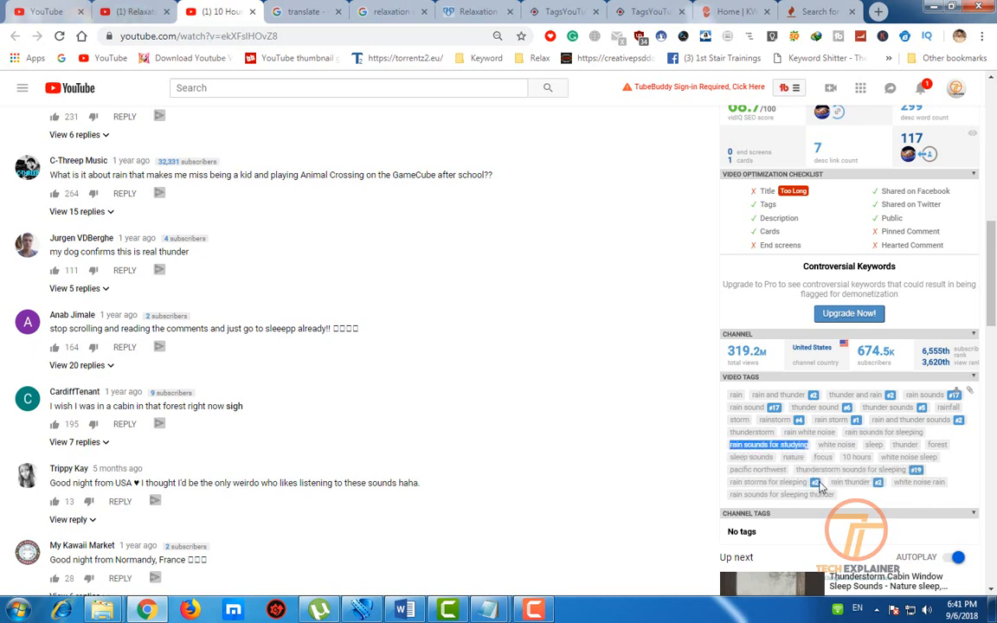
left_click(130, 11)
left_click(45, 9)
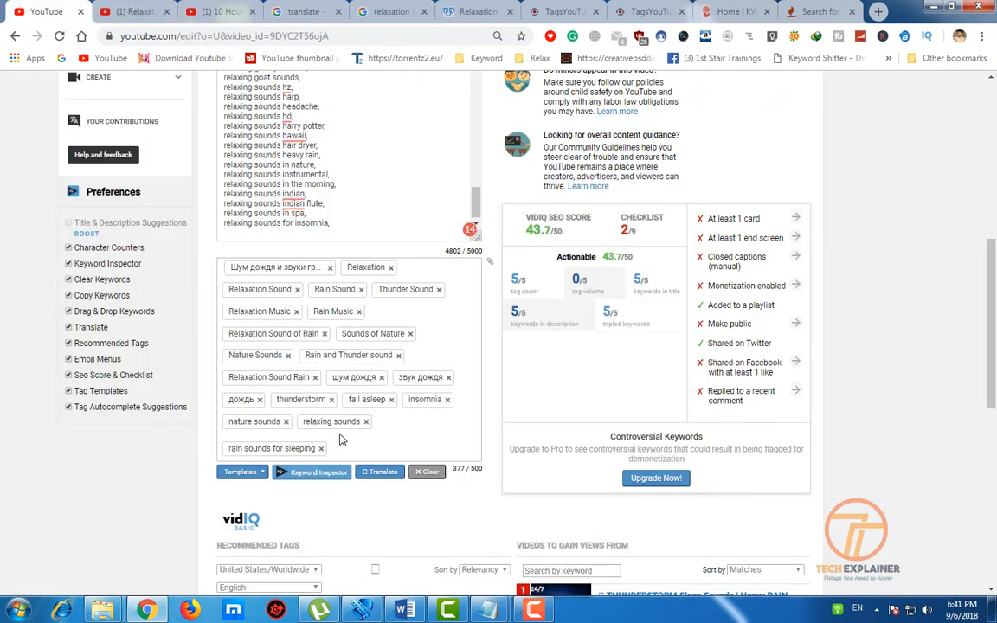
key("ctrl+v")
Examine the vidIQ SEO score breakdown, the current tags and the tags suggested by vidIQ
scroll(364, 467, "down", 3)
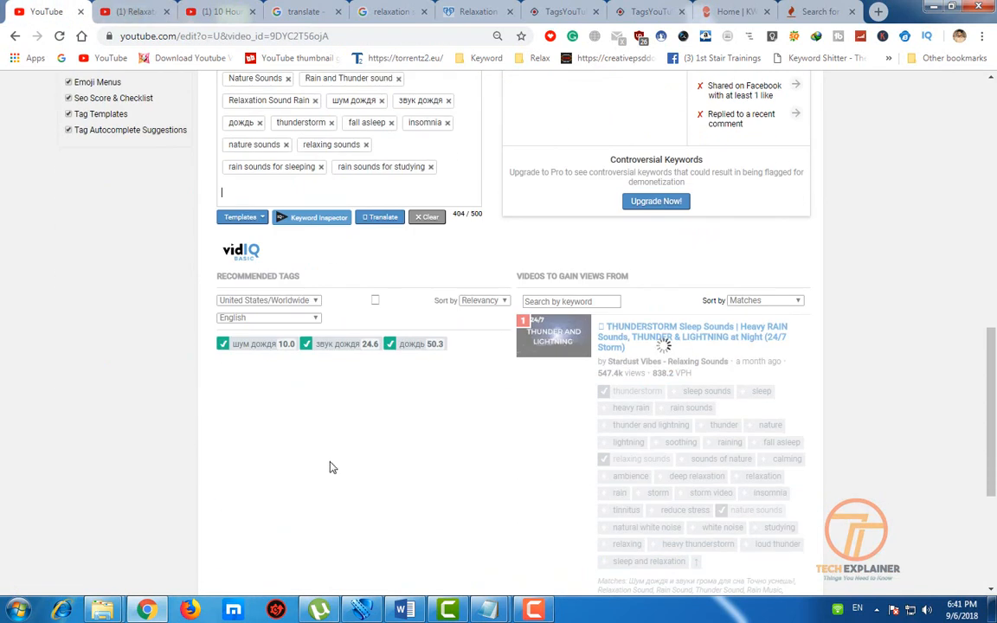
scroll(402, 420, "up", 3)
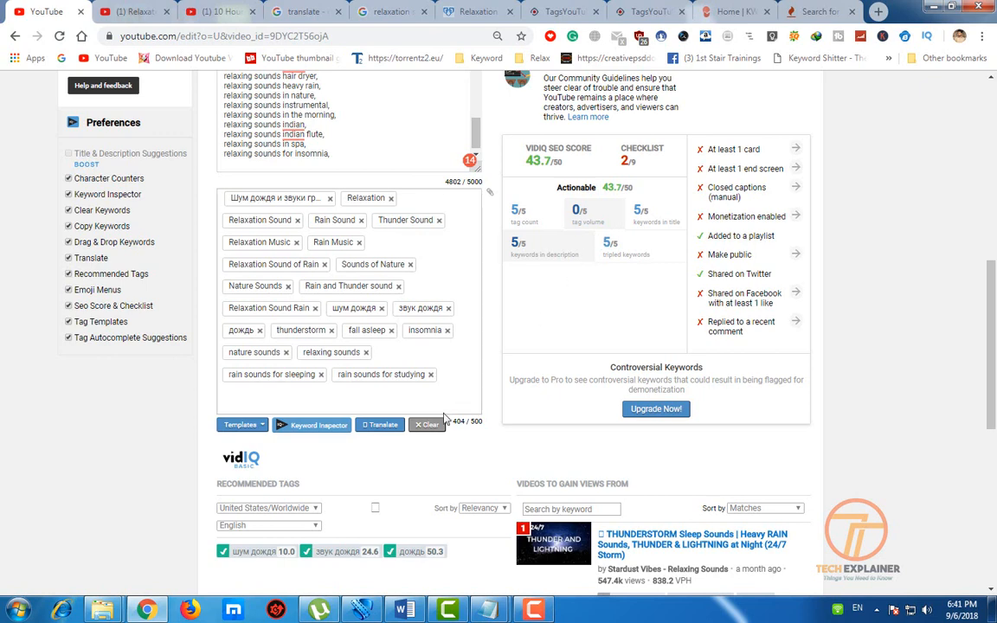
scroll(620, 328, "down", 2)
scroll(617, 177, "up", 1)
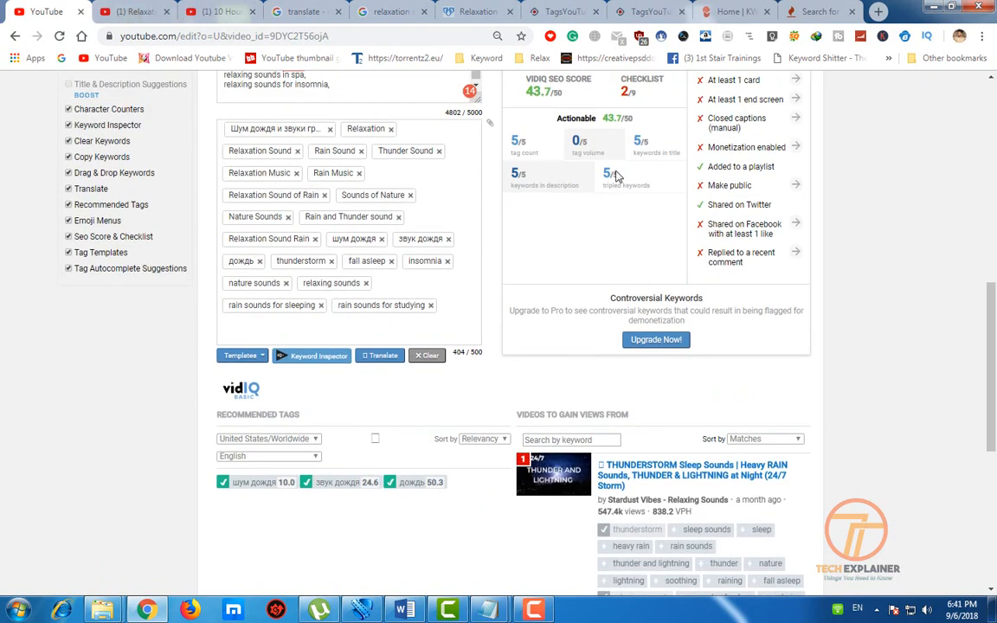
scroll(572, 219, "up", 1)
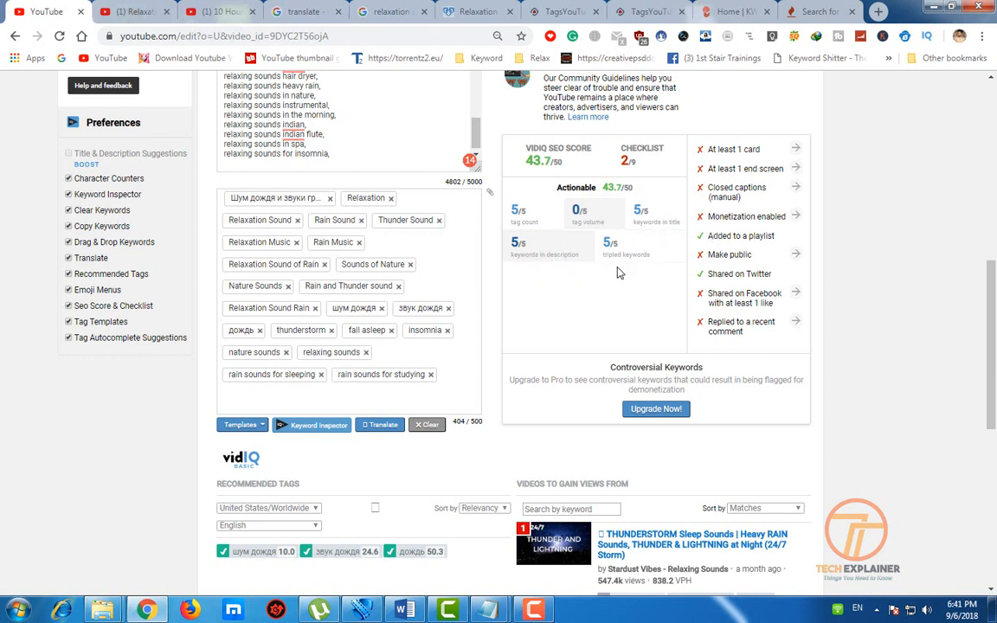
scroll(602, 280, "down", 3)
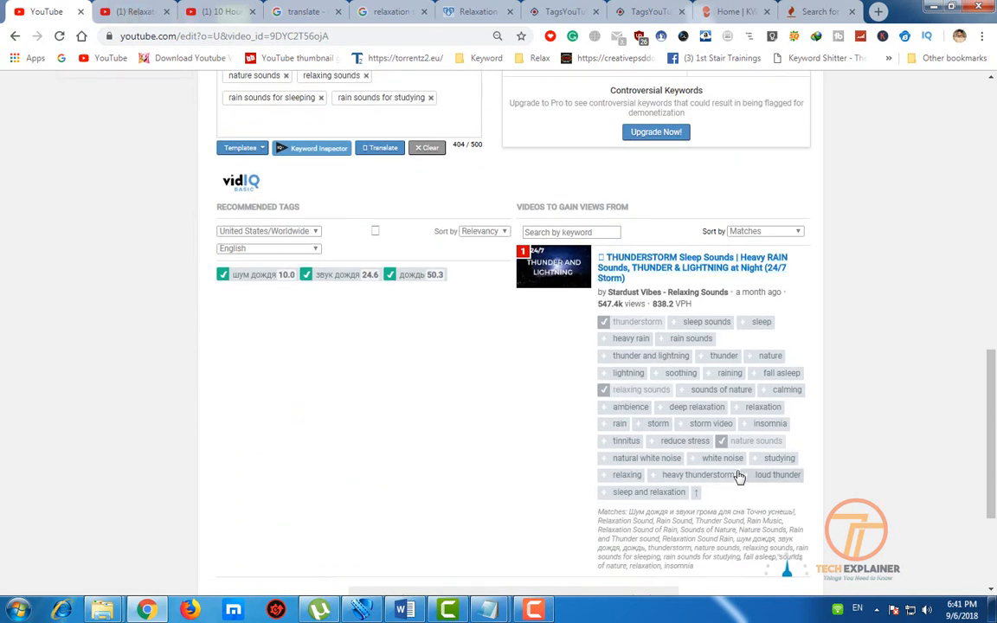
scroll(690, 512, "up", 2)
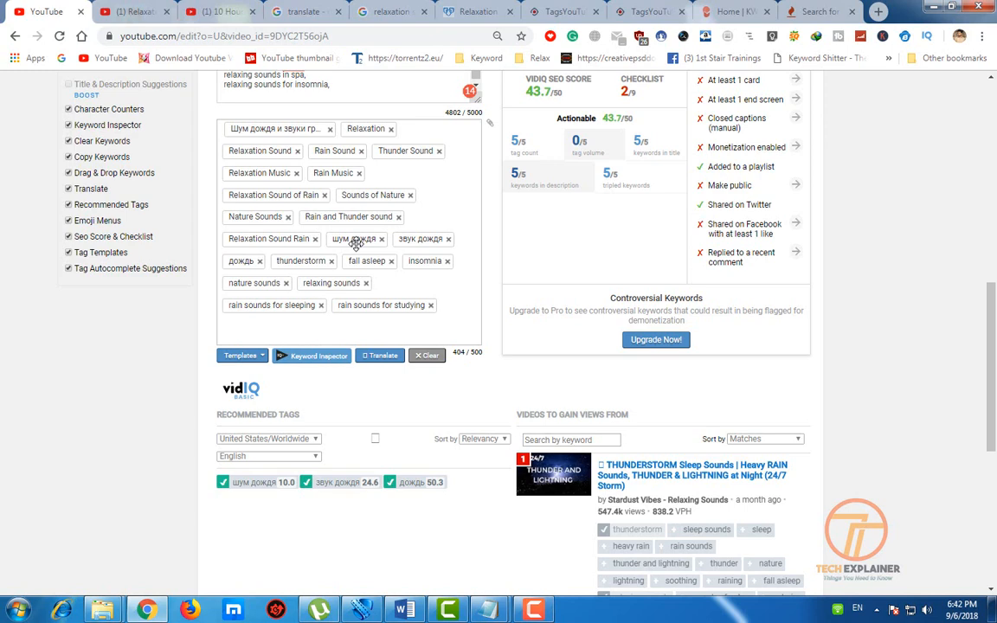
scroll(365, 244, "up", 1)
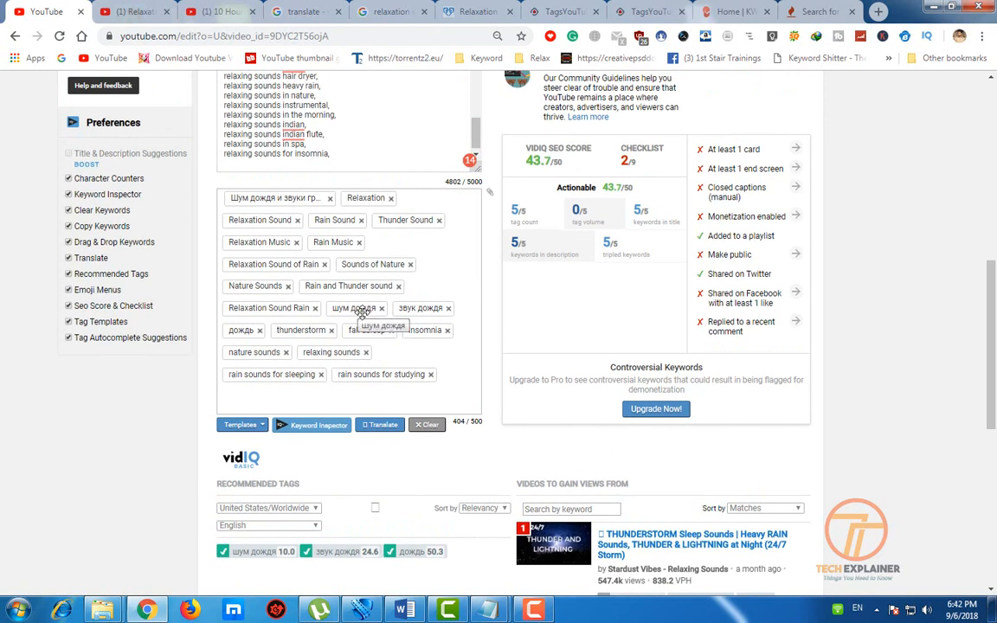
Open the vidIQ keyword details for the tag "шум дождя" and check its keyword score
left_click(358, 309)
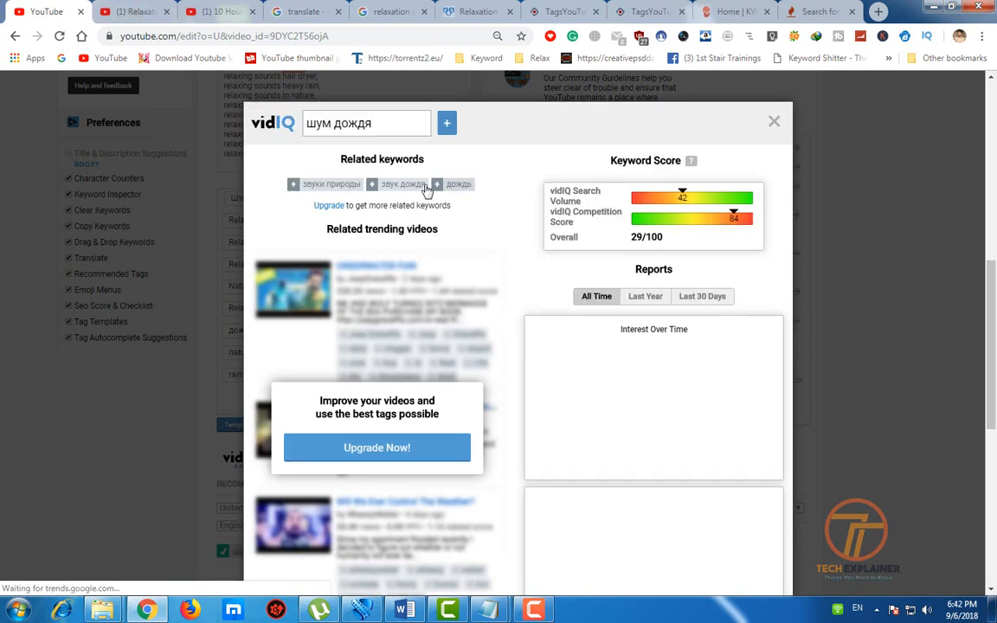
left_click_drag(373, 124, 317, 124)
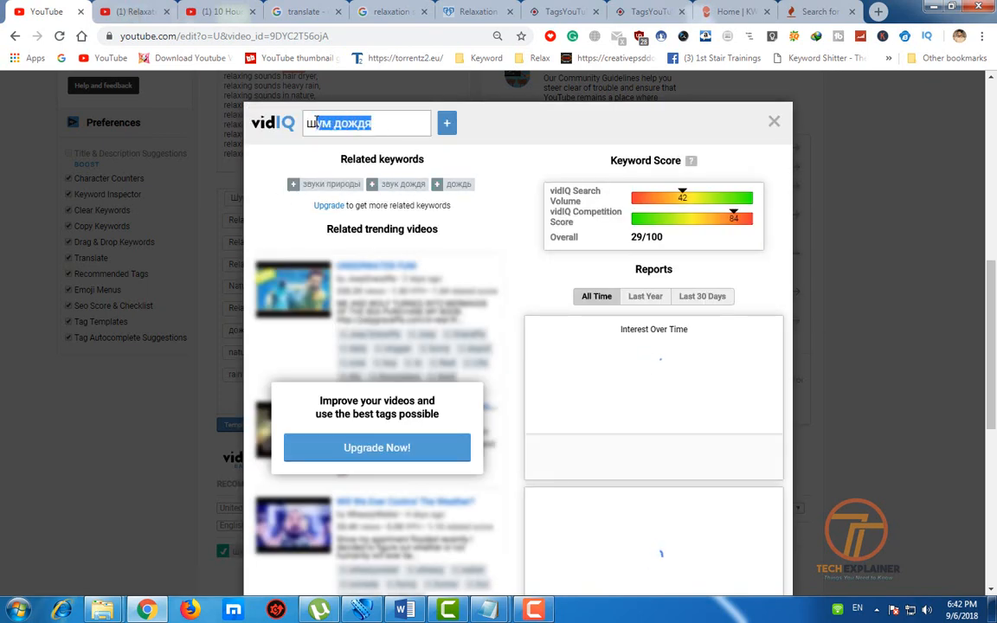
left_click(373, 124)
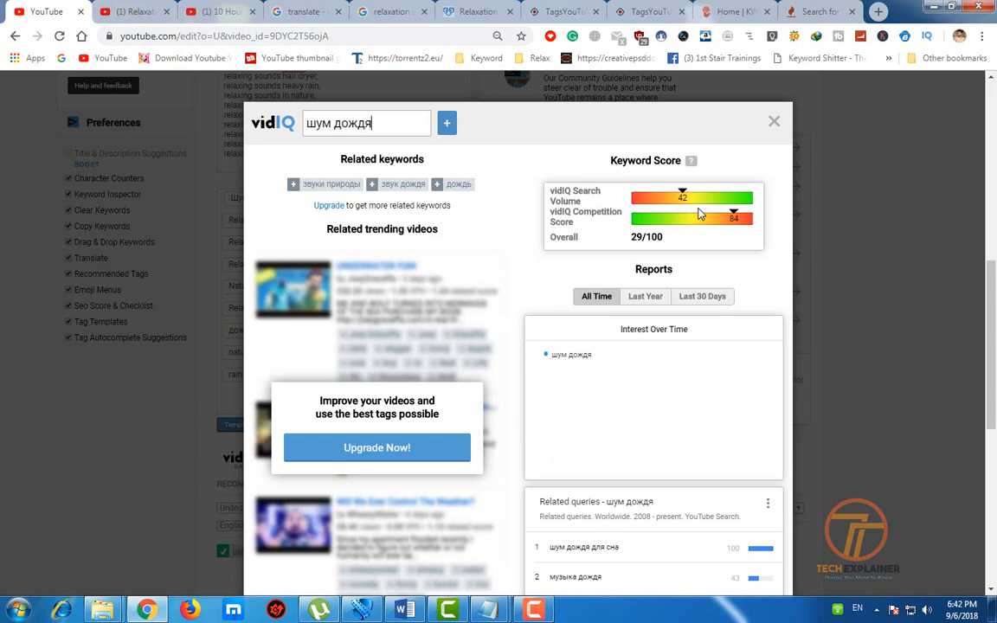
Copy the keyword "шум дождя" and translate it from Russian to English in the open Google translate tab
triple_click(398, 126)
key("ctrl+c")
right_click(344, 121)
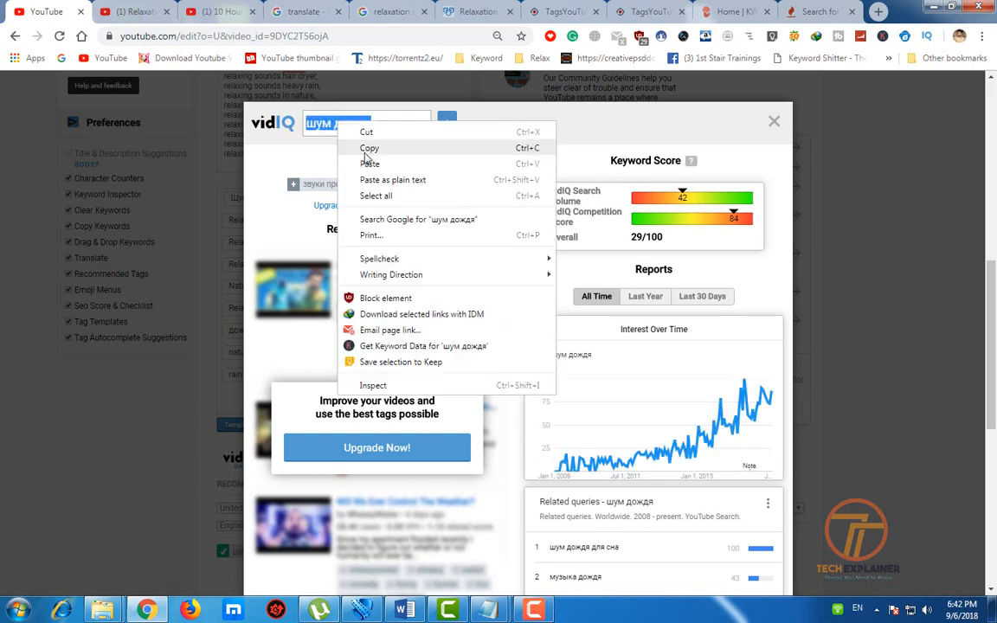
left_click(364, 142)
left_click(303, 11)
triple_click(236, 263)
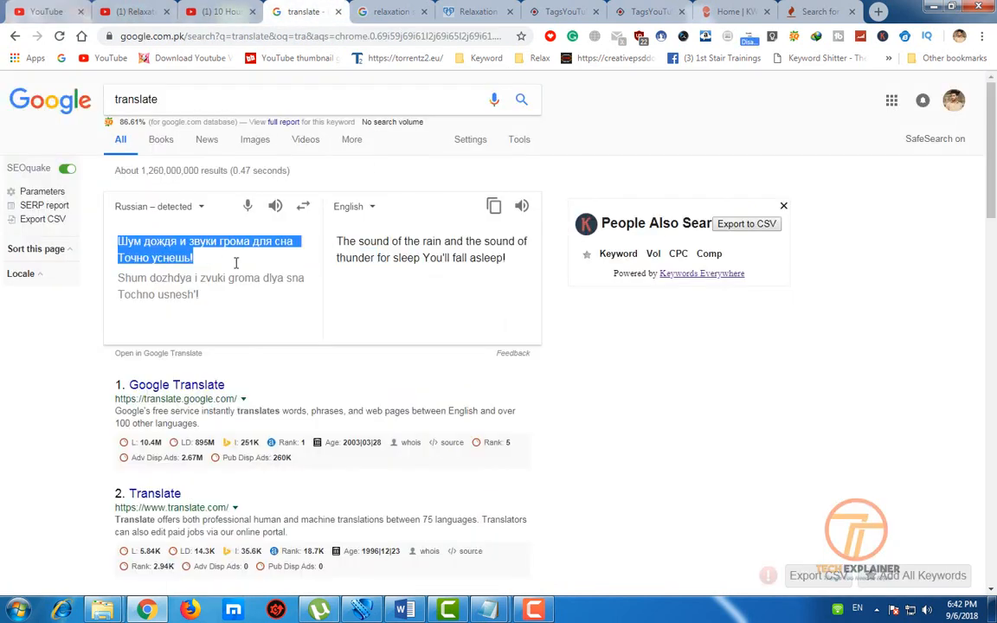
key("ctrl+v")
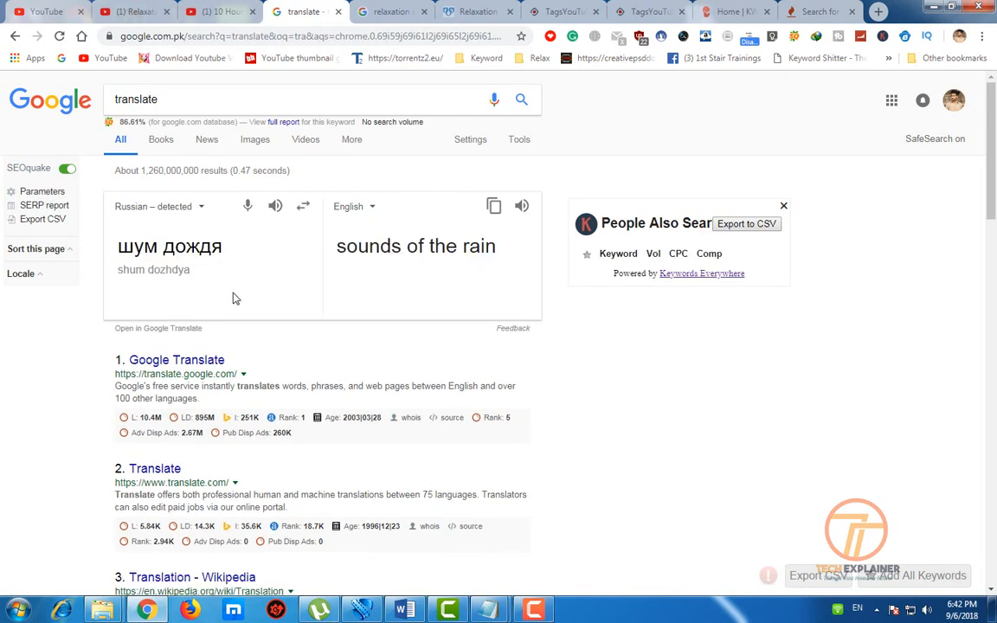
Back in the vidIQ keyword details, add the related keywords "звуки природы" and "звук дождя" to the video's tags
left_click(129, 11)
left_click(46, 11)
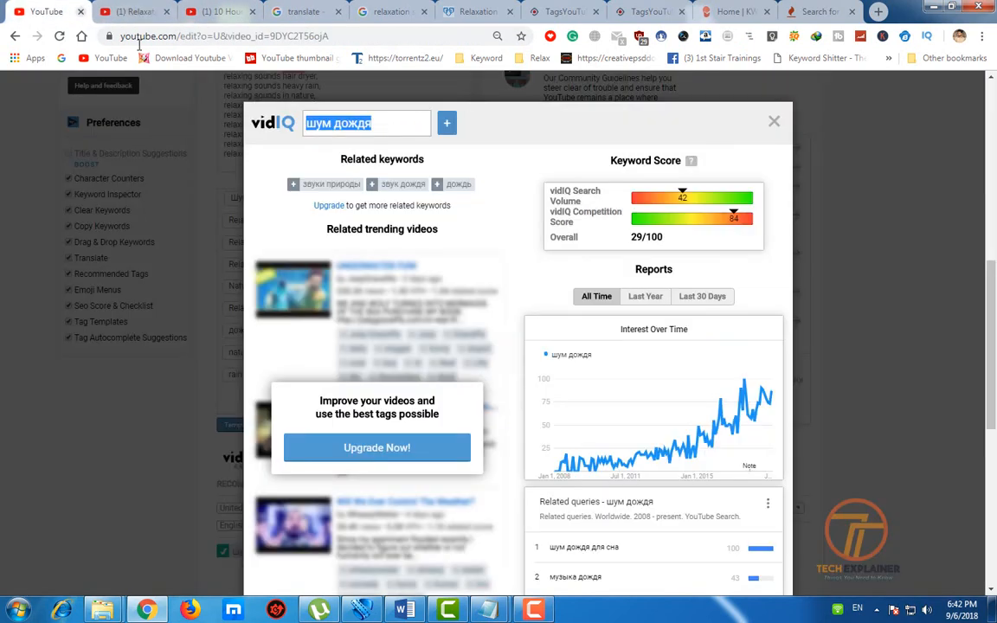
left_click(294, 185)
left_click(372, 184)
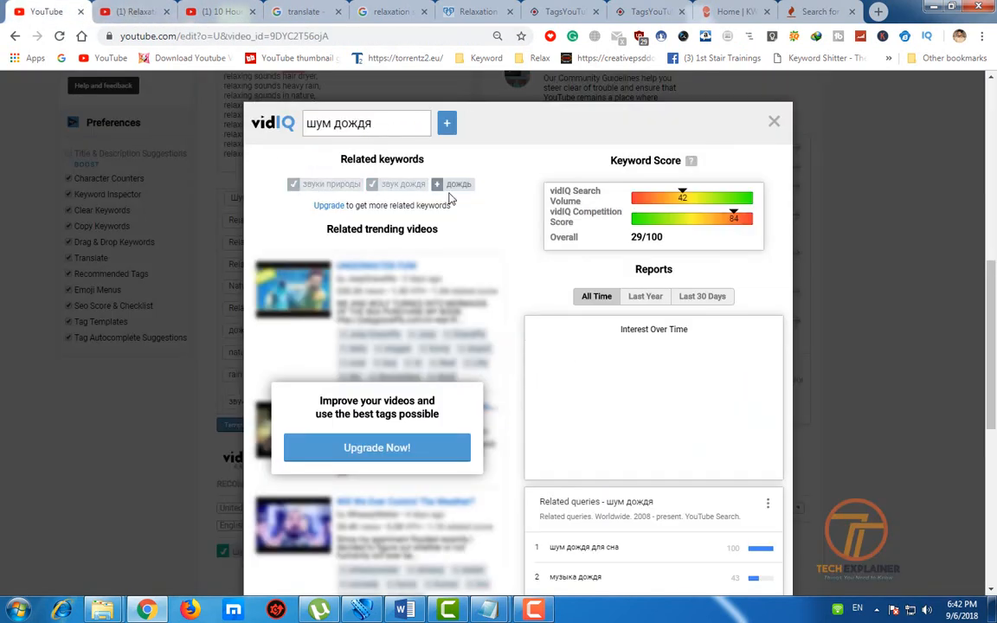
Add the related keyword "дождь", plus "релакс", "пение птиц" and "музыка для сна" from the keyword details of "звуки природы", to the video's tags
left_click(437, 183)
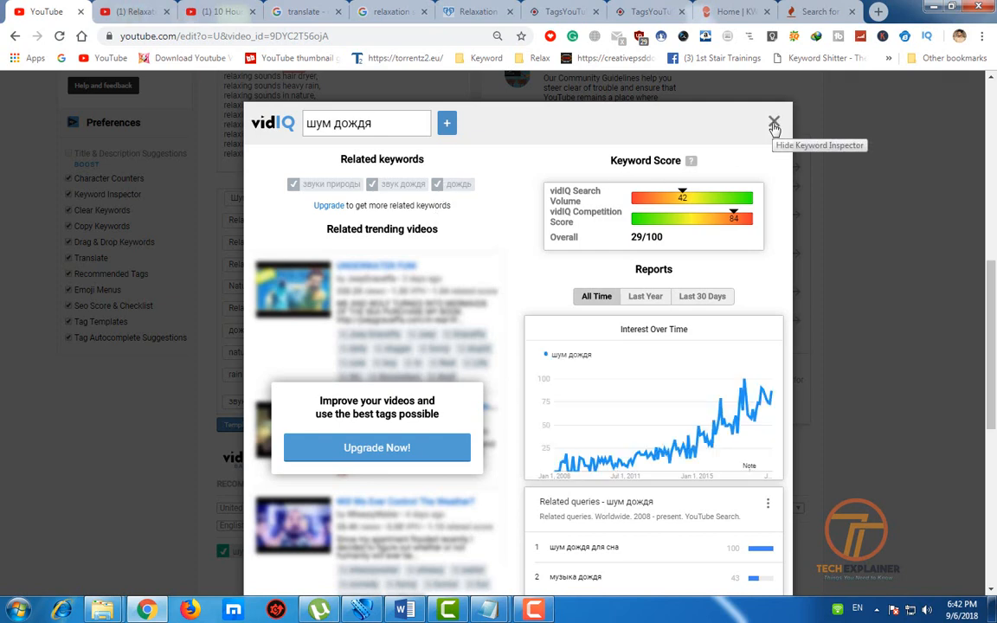
left_click(774, 125)
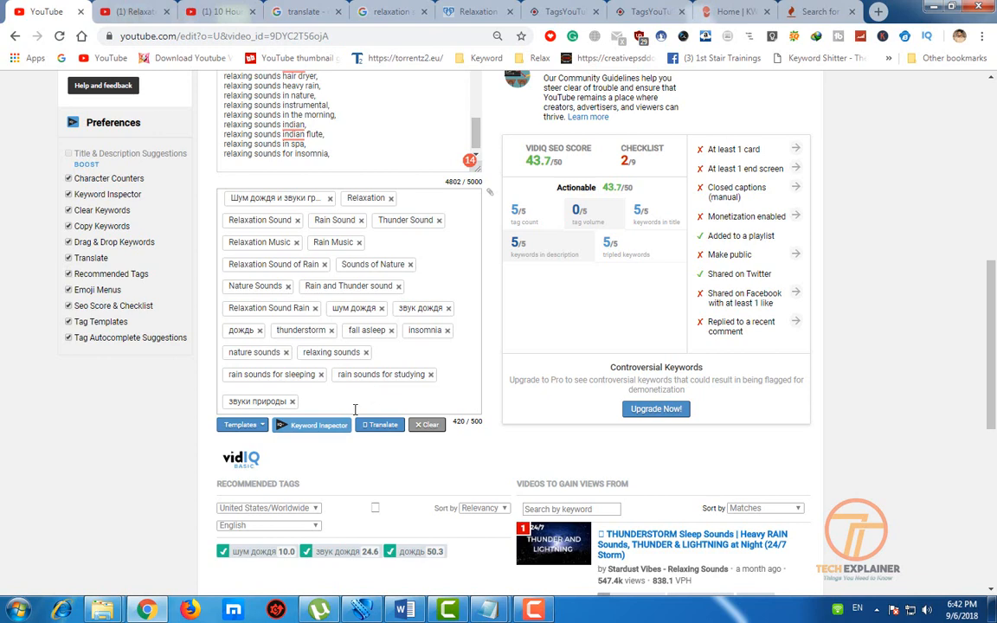
left_click(257, 400)
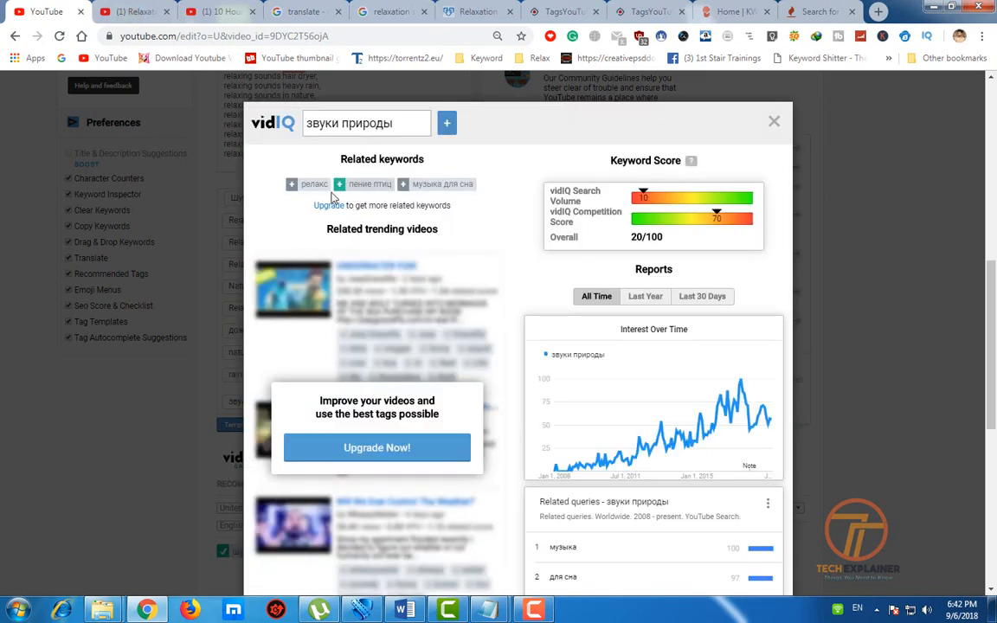
left_click(292, 184)
left_click(339, 183)
left_click(403, 184)
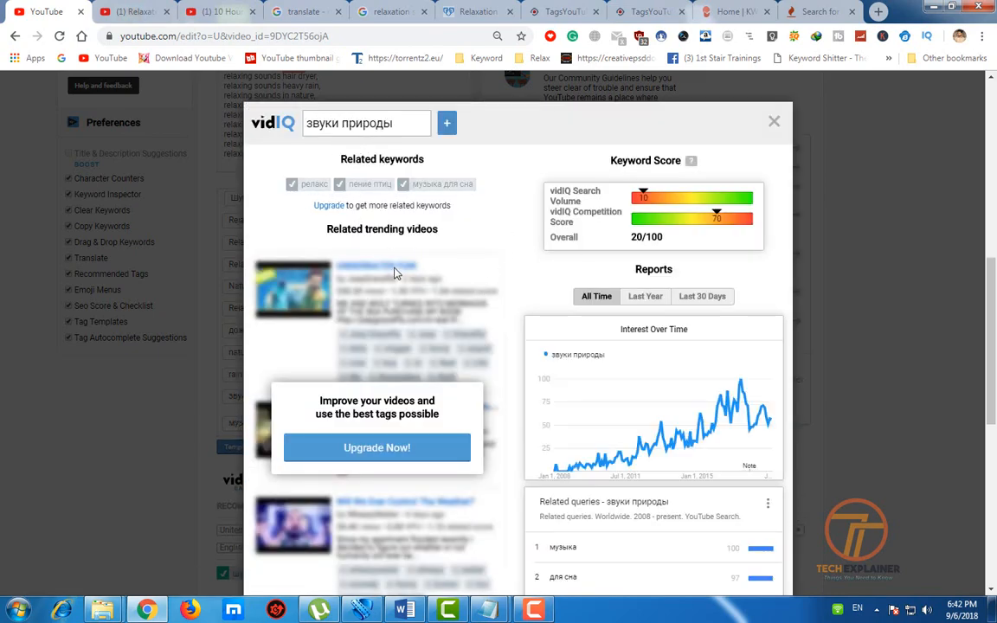
left_click(774, 122)
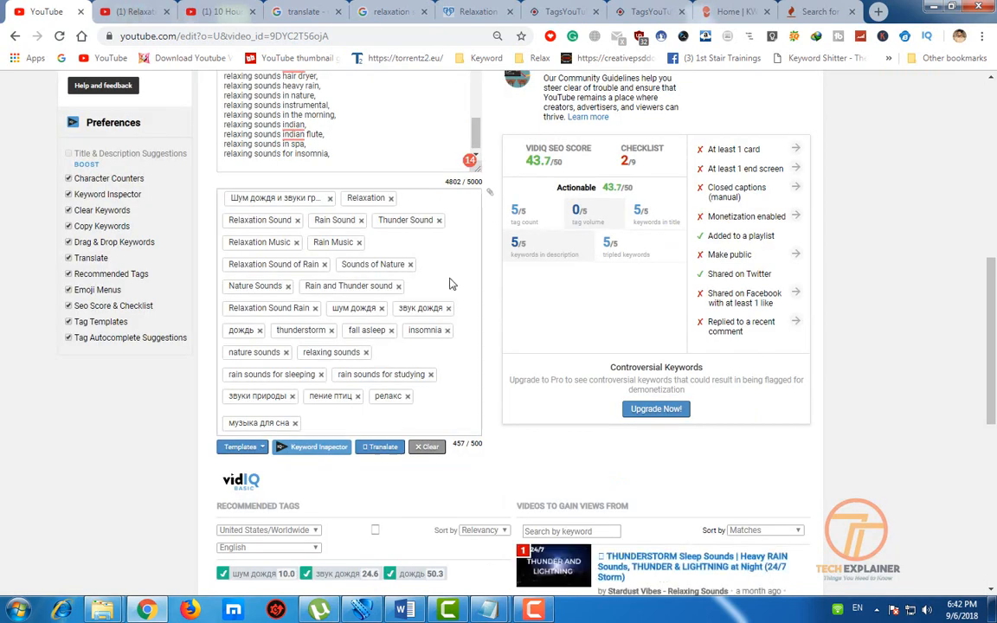
Review the updated tags, the vidIQ SEO score with its tag volume rating, and the recommended tags
scroll(438, 307, "down", 1)
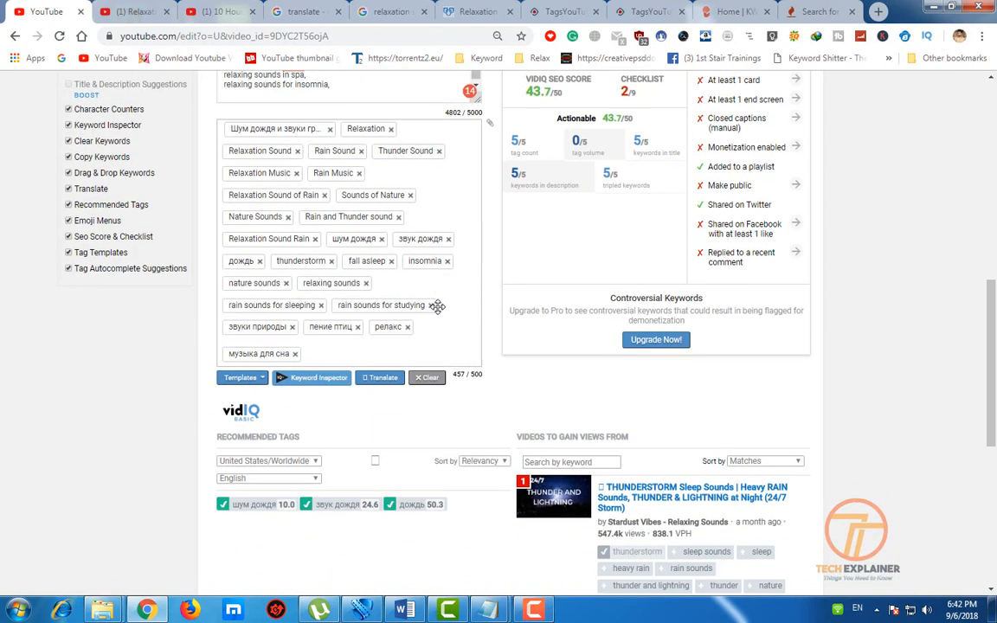
scroll(438, 307, "up", 1)
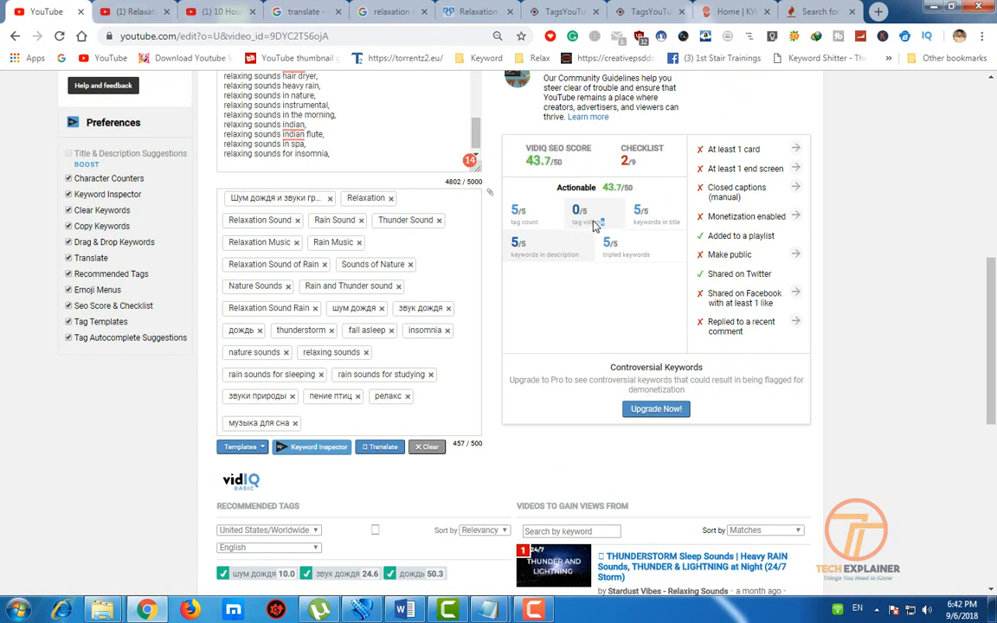
left_click_drag(595, 225, 569, 227)
scroll(398, 402, "down", 3)
mouse_move(287, 376)
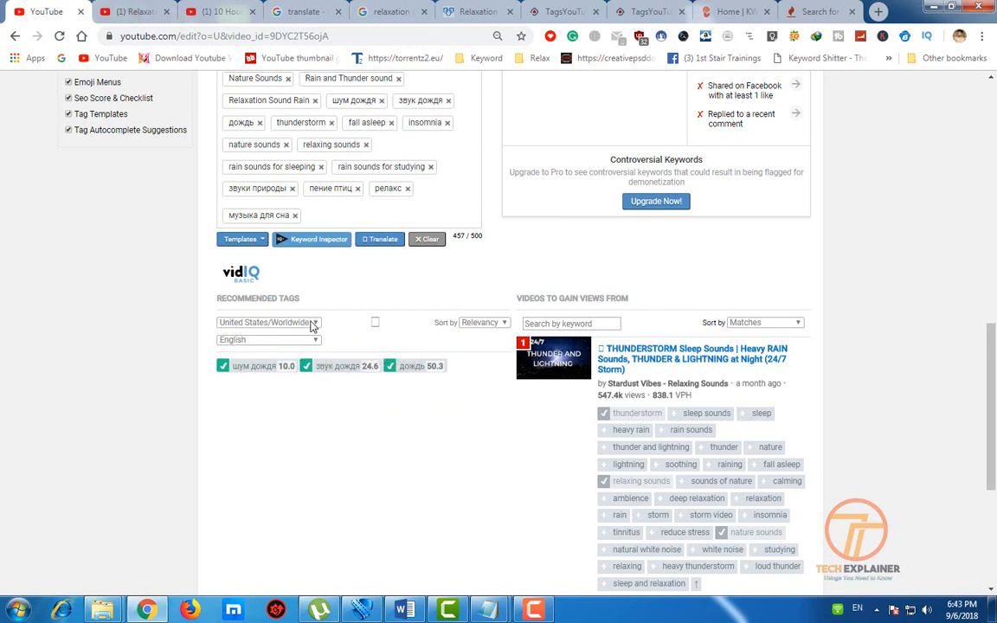
scroll(407, 381, "up", 3)
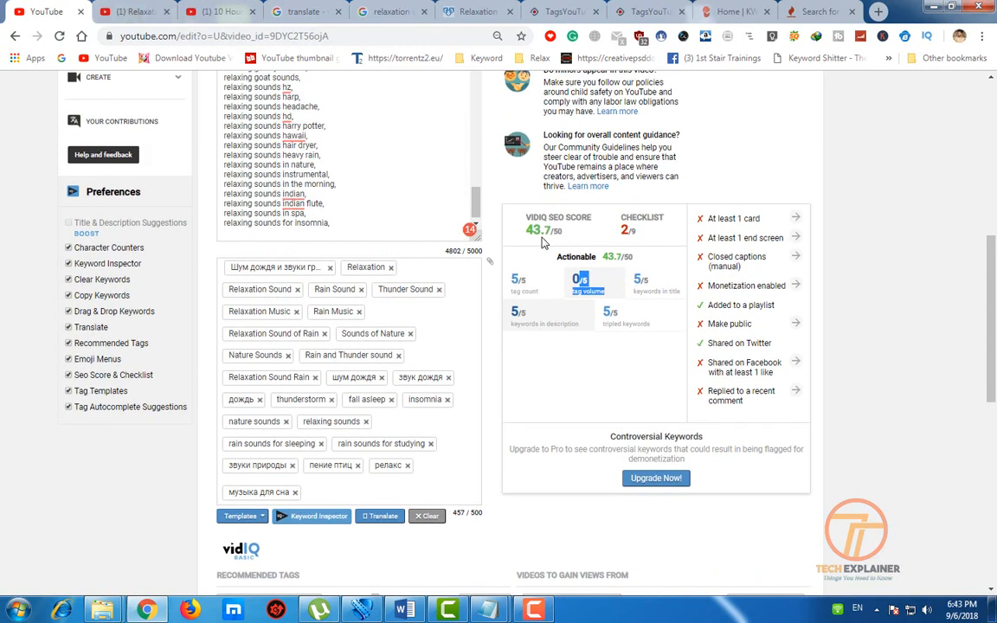
left_click_drag(526, 231, 569, 236)
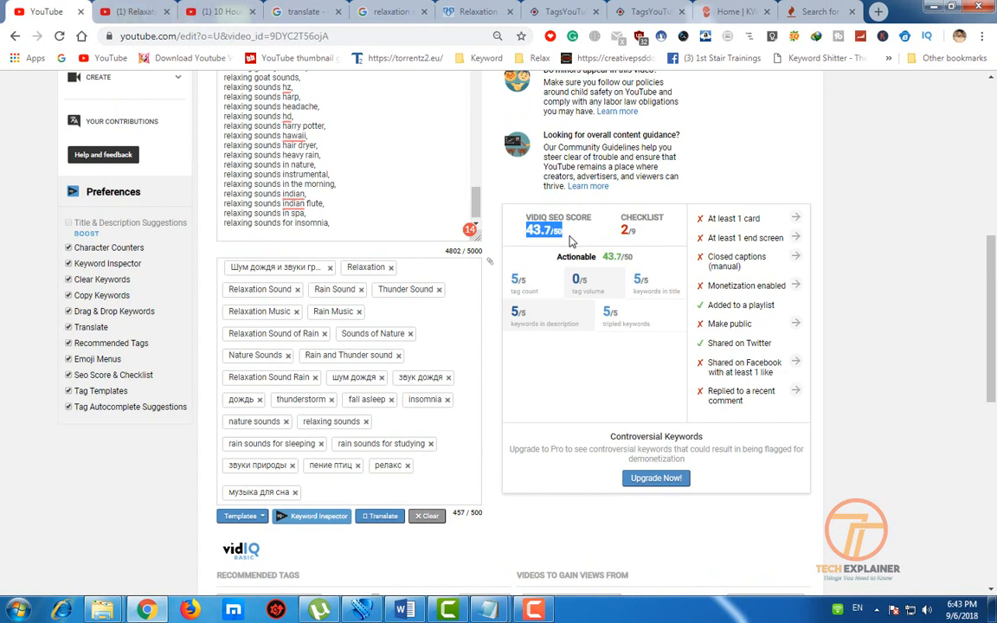
left_click(571, 241)
scroll(563, 333, "up", 1)
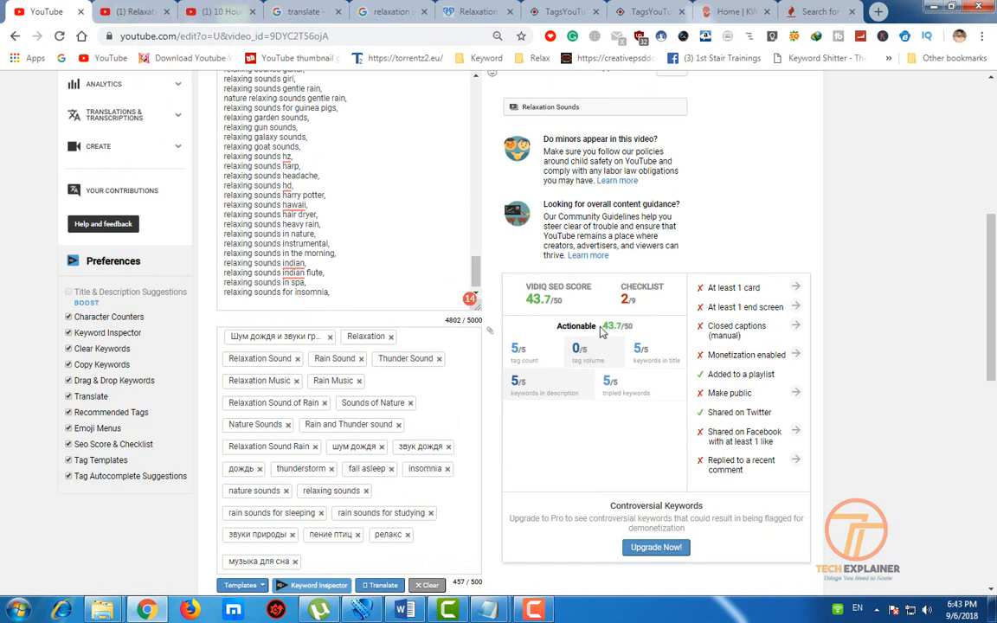
scroll(541, 362, "up", 3)
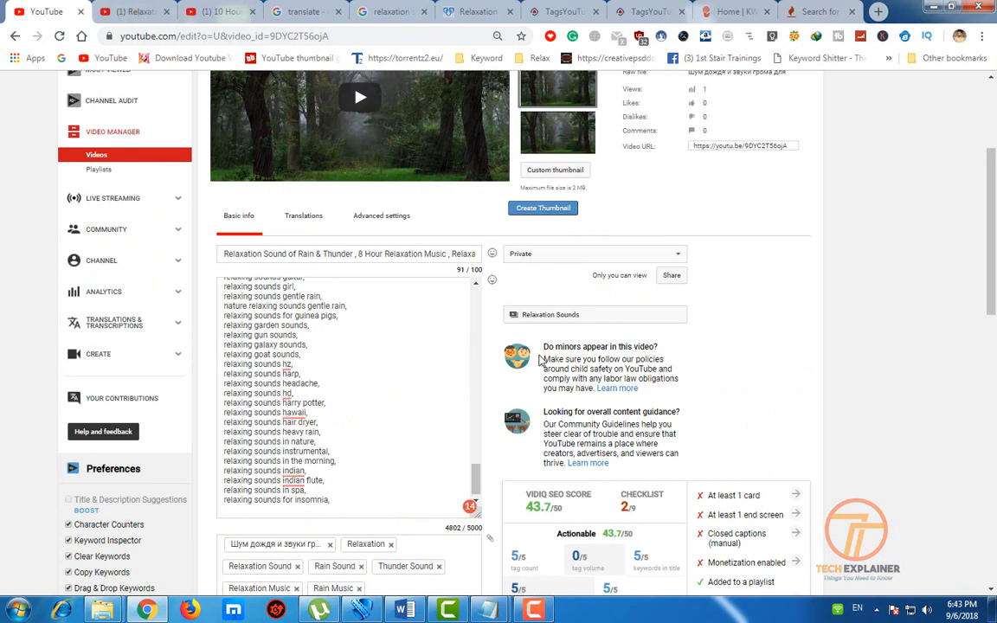
scroll(509, 376, "up", 3)
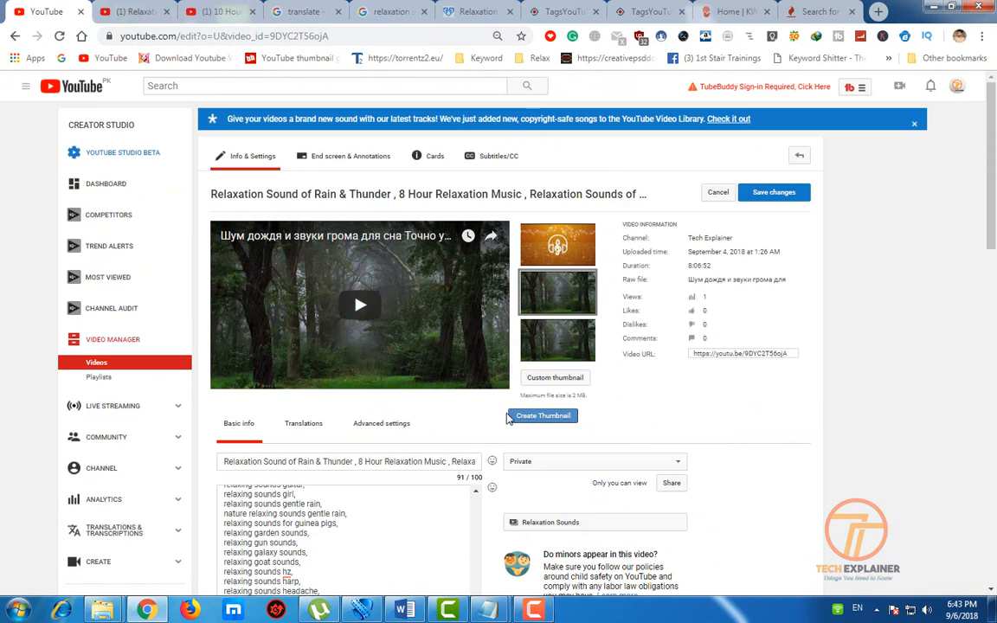
Switch to the YouTube Ranking Factors document in Word, add a period after "watch" in the thumbnail note, and return to the browser
left_click(405, 611)
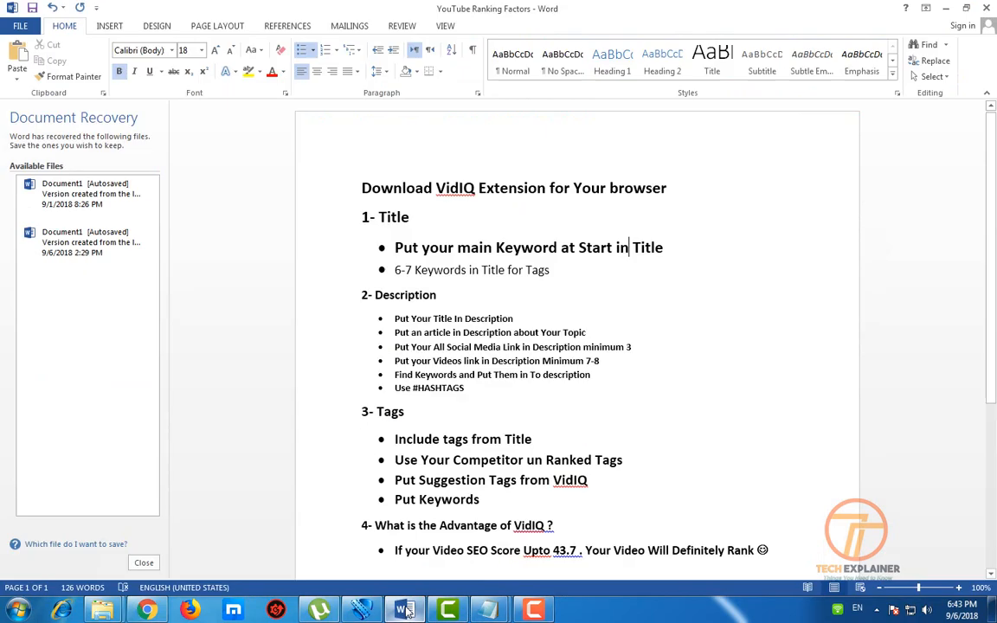
scroll(463, 541, "down", 5)
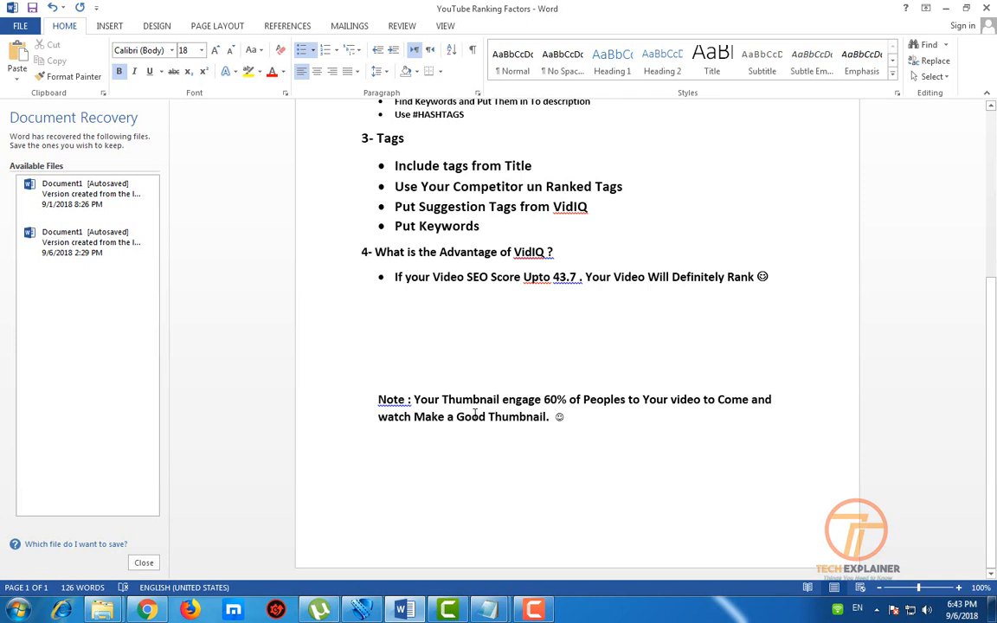
left_click(412, 416)
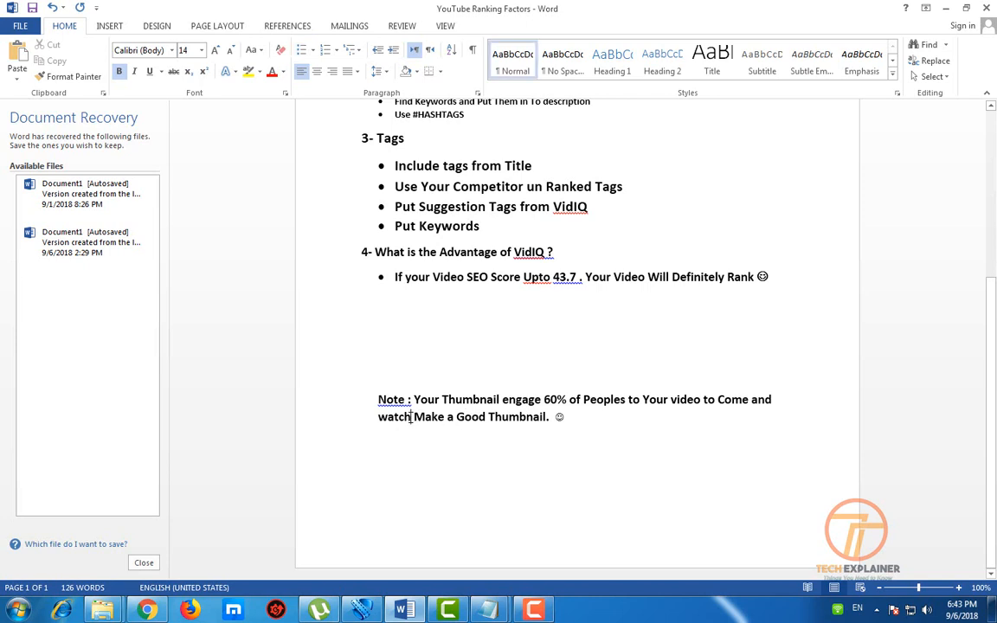
type(".")
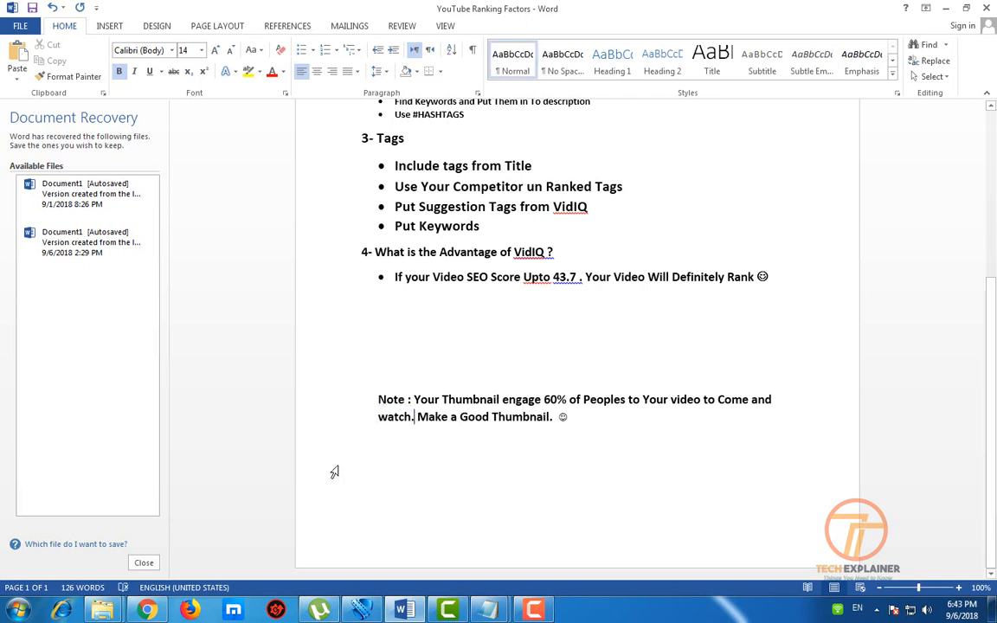
left_click(946, 7)
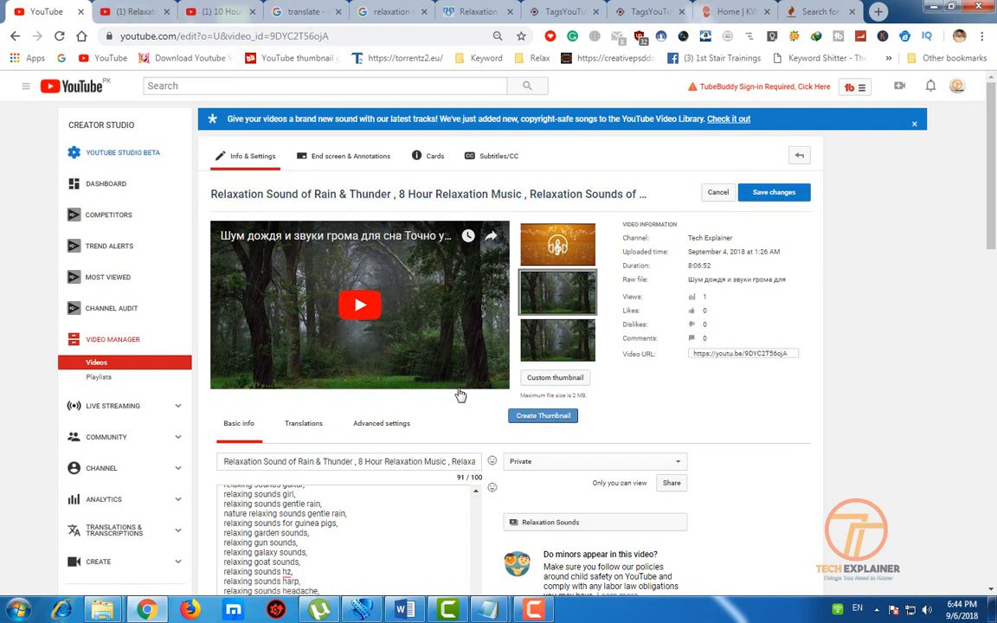
Save the video's changes and review its SEO score, checklist, tags and recommended tags
scroll(653, 418, "down", 4)
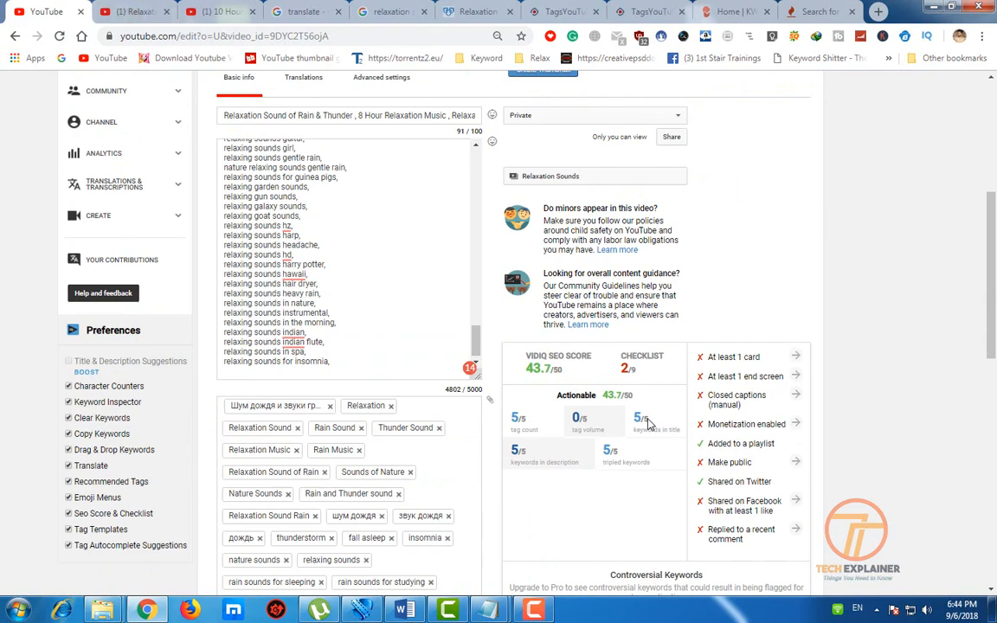
scroll(649, 421, "up", 2)
scroll(649, 422, "down", 3)
scroll(649, 424, "up", 3)
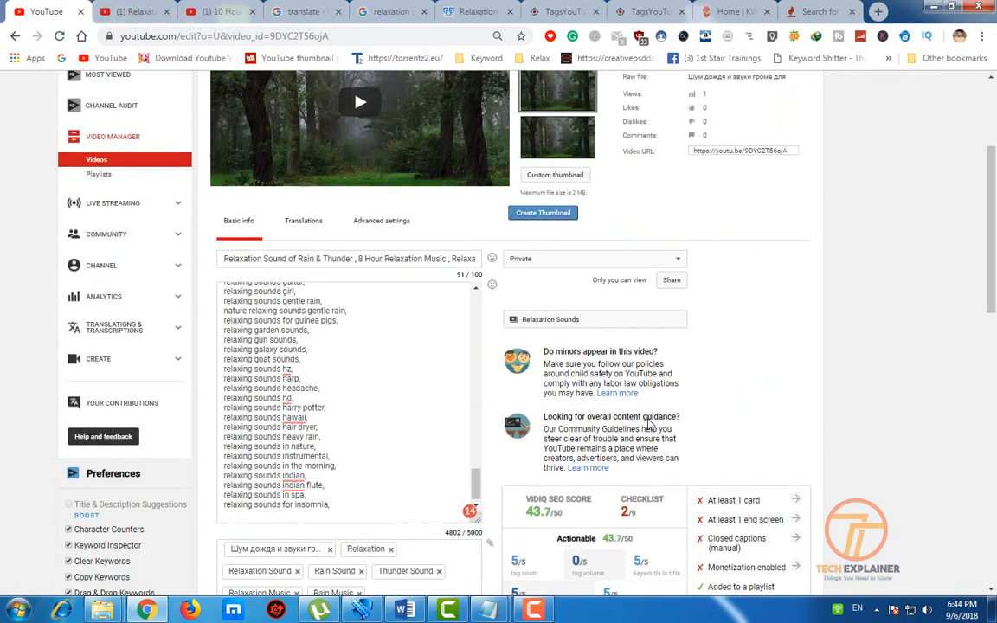
scroll(649, 424, "up", 3)
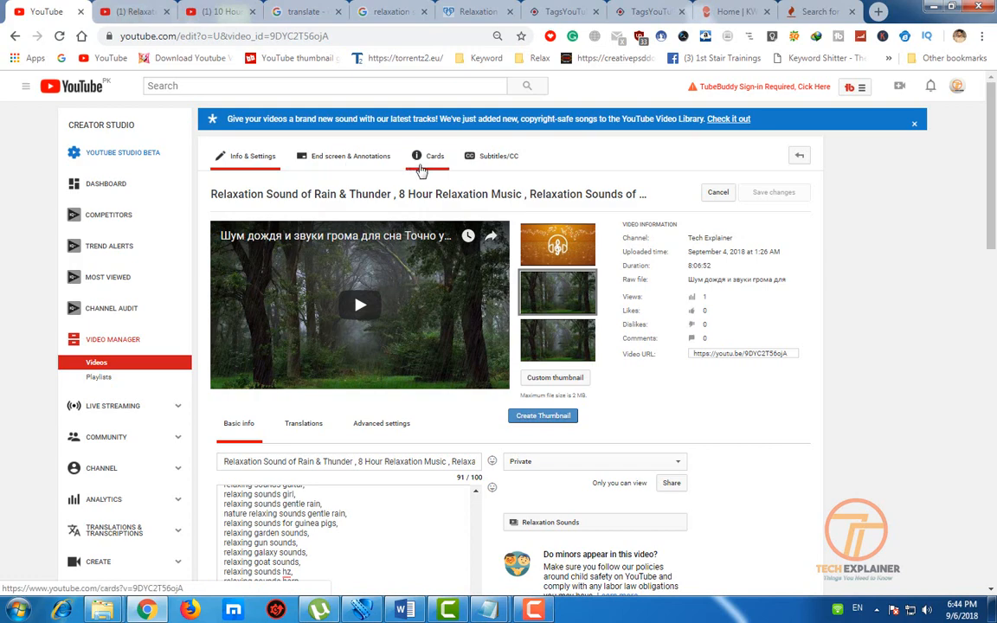
scroll(294, 351, "down", 6)
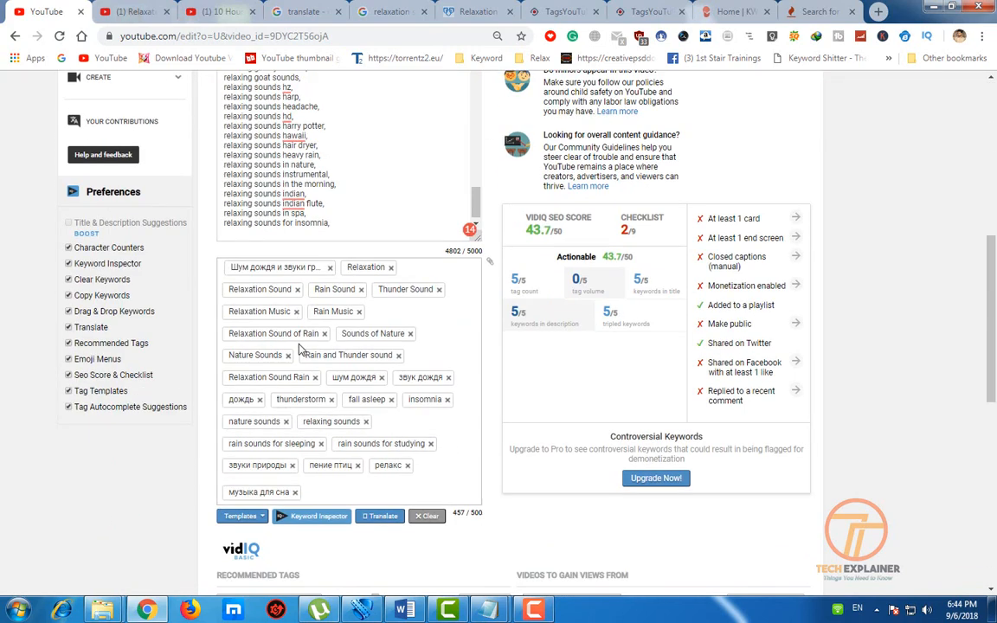
scroll(300, 347, "down", 3)
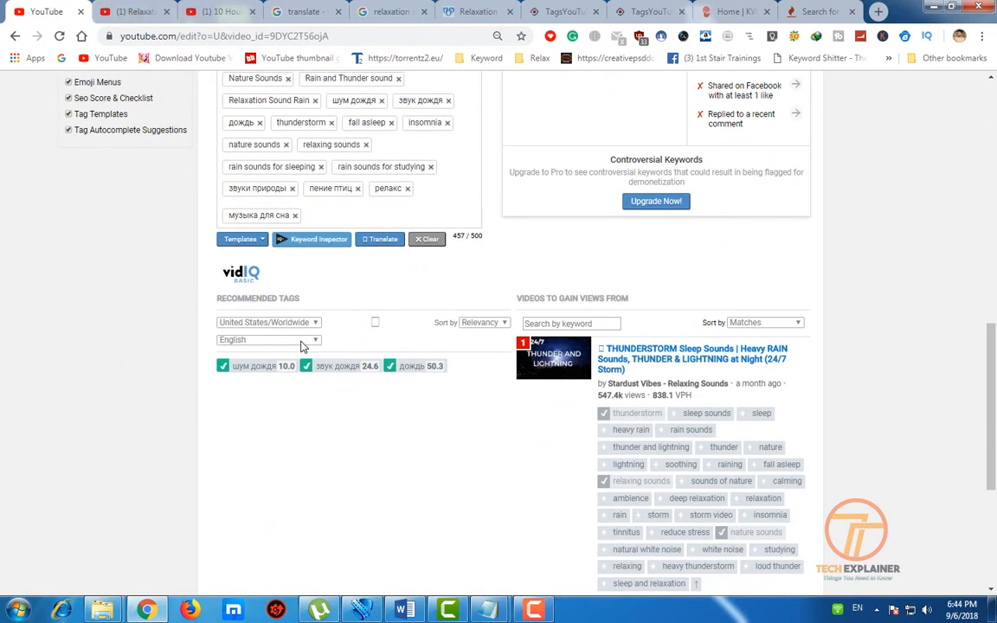
scroll(302, 346, "up", 4)
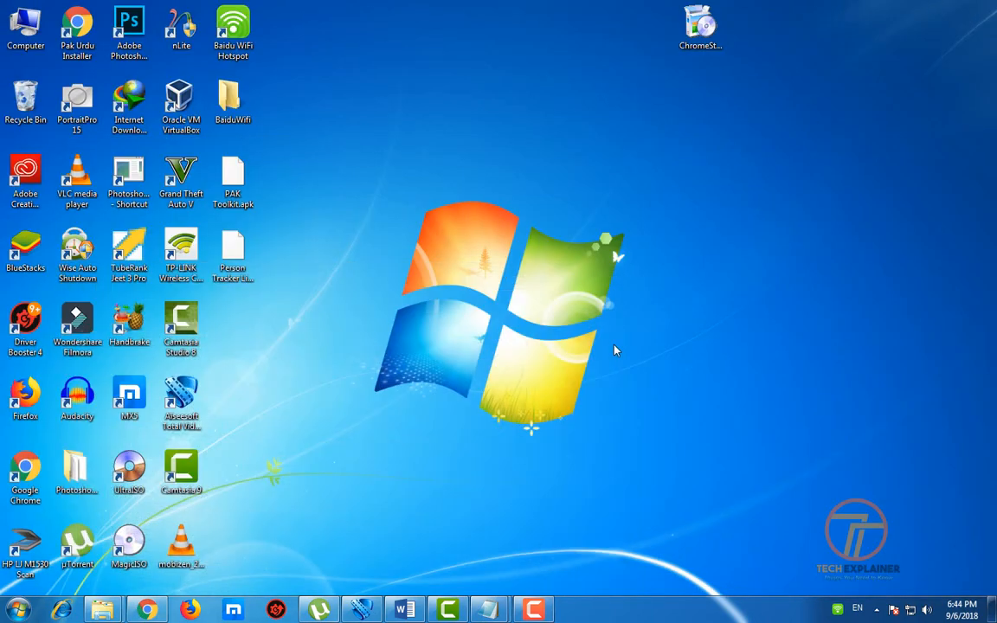
right_click(614, 350)
left_click(654, 405)
left_click(147, 611)
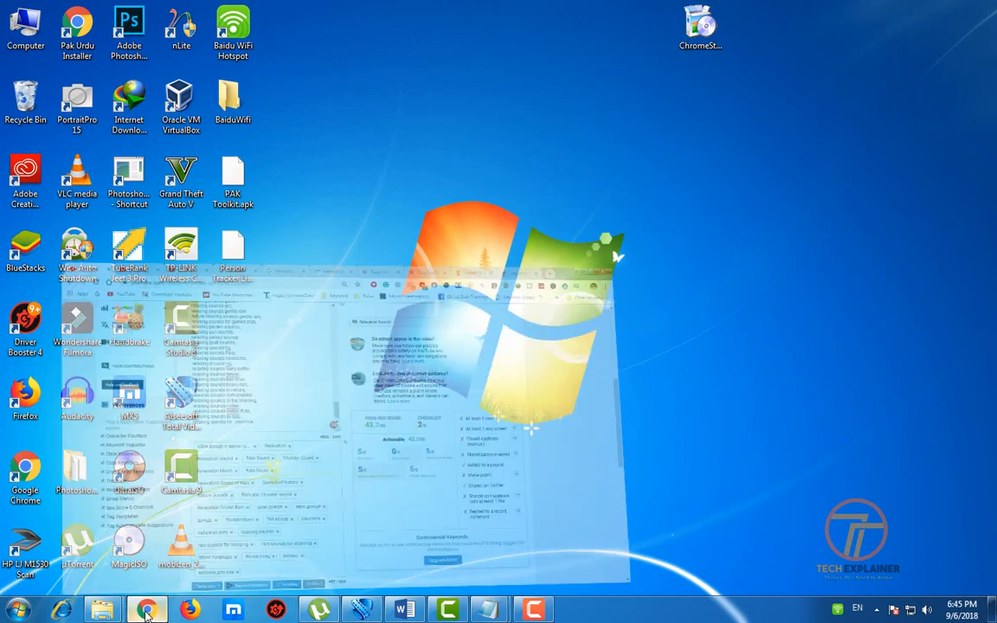
scroll(262, 476, "up", 8)
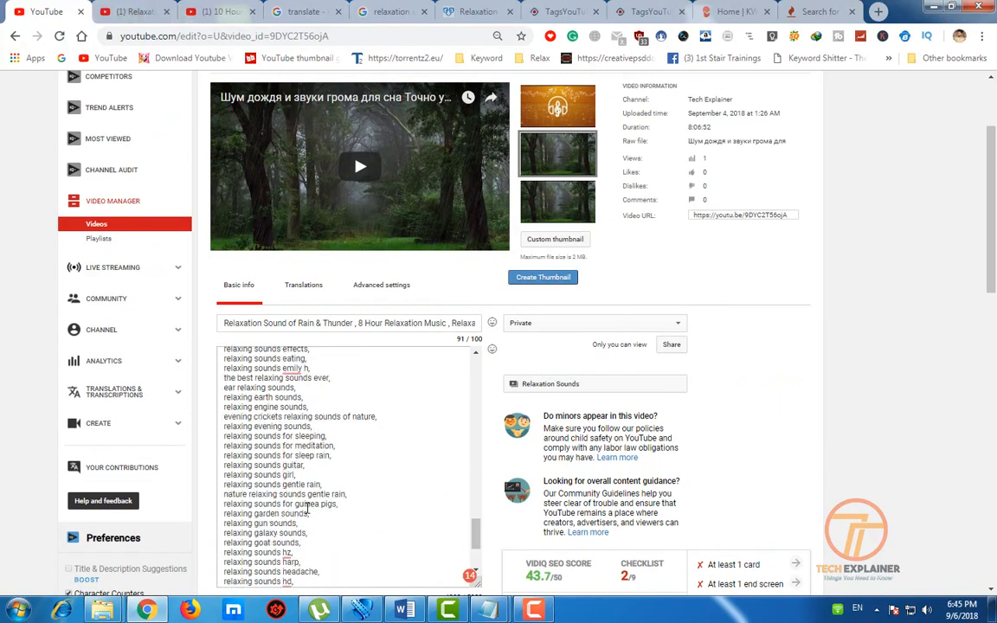
left_click(932, 6)
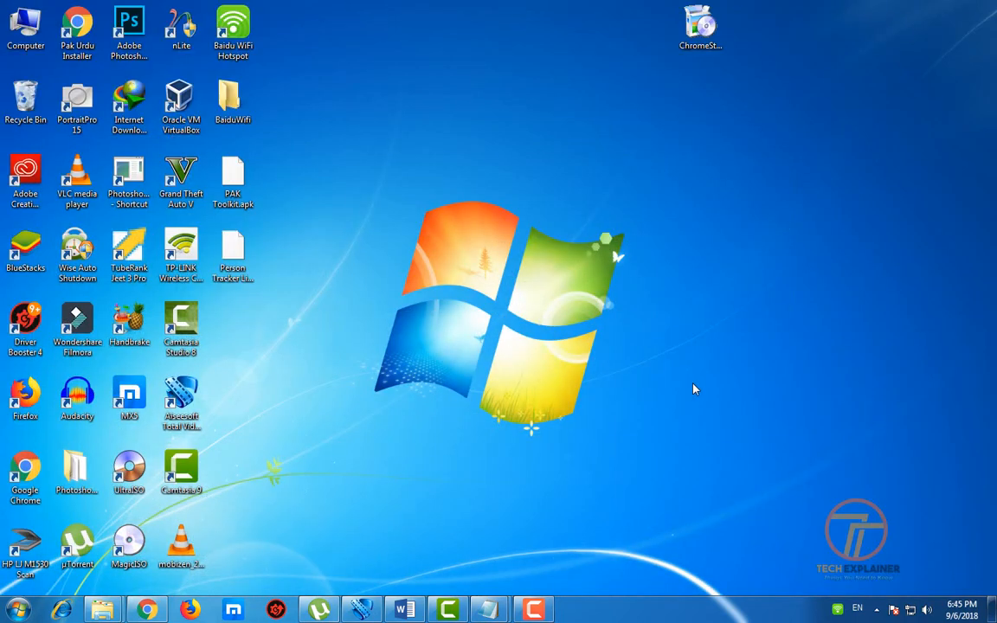